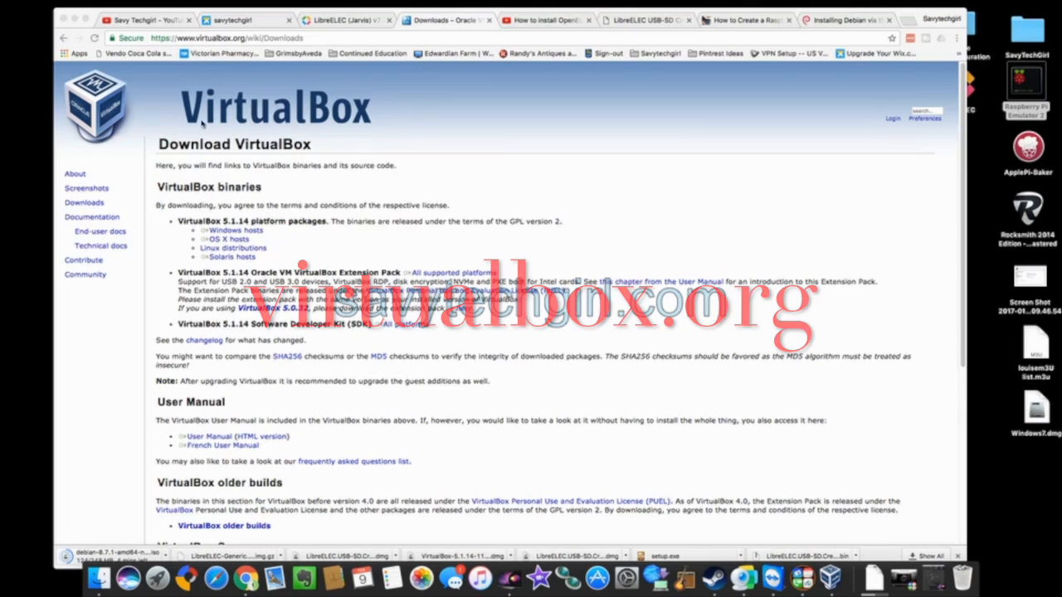
Reload virtualbox.org's Downloads page, point out the host download links, and put the browser away.
{"action": "left_click", "coordinate": [86, 203]}
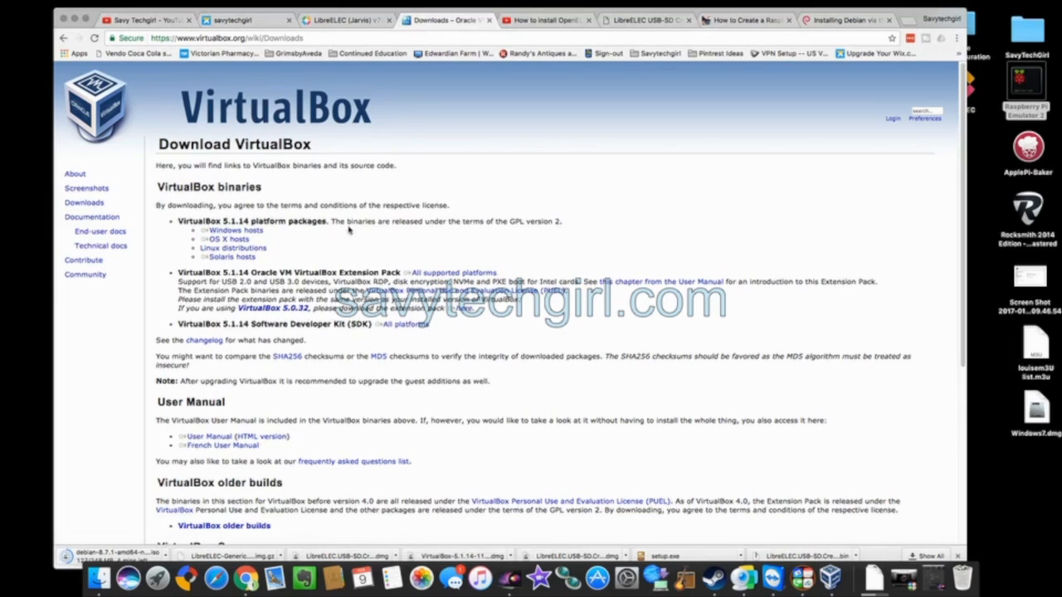
{"action": "left_click", "coordinate": [237, 230]}
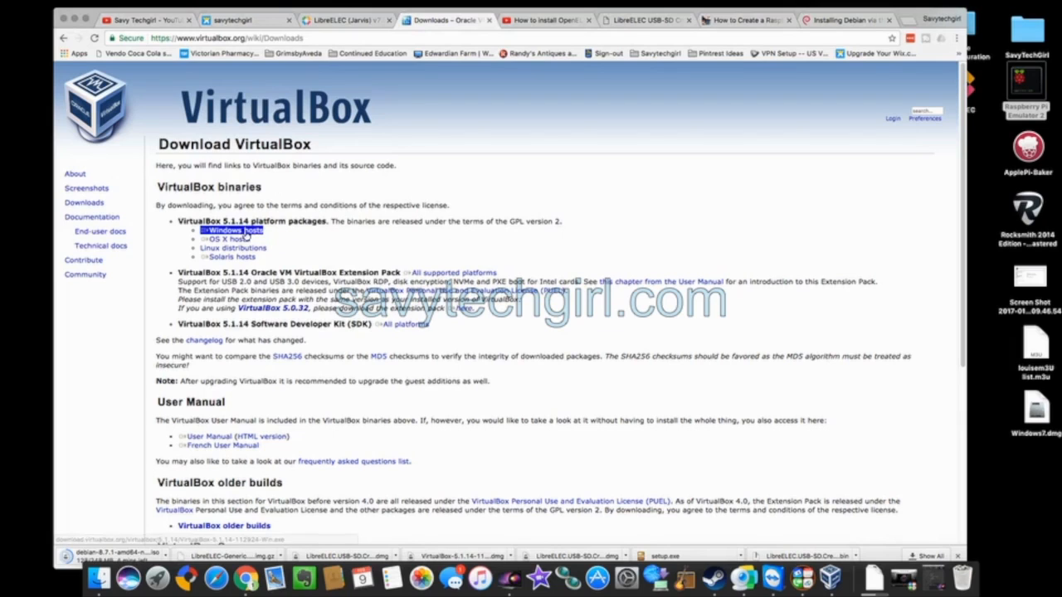
{"action": "left_click", "coordinate": [244, 238]}
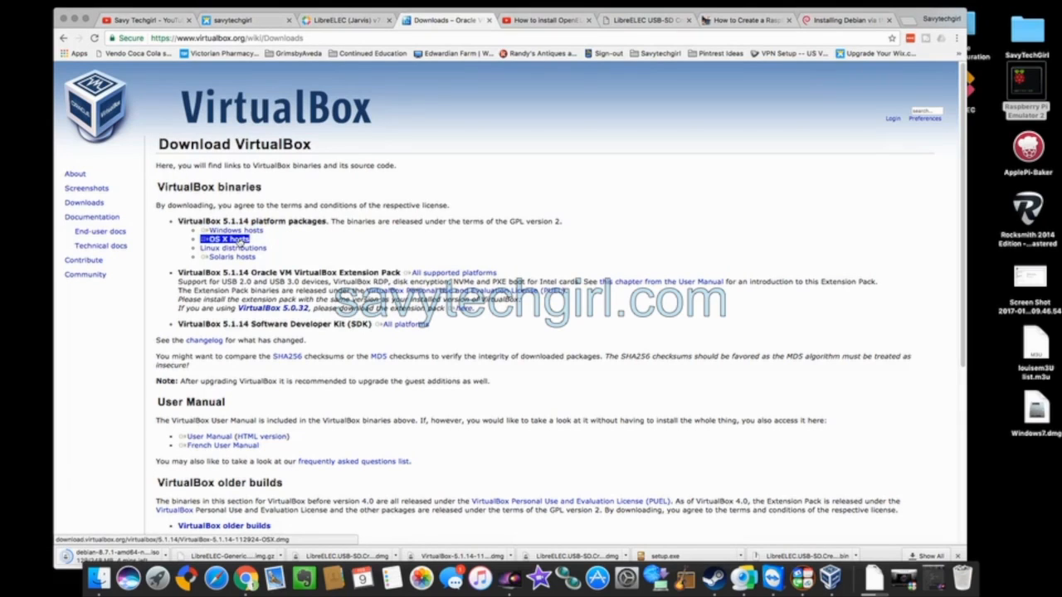
{"action": "left_click", "coordinate": [253, 248]}
{"action": "left_click", "coordinate": [239, 257]}
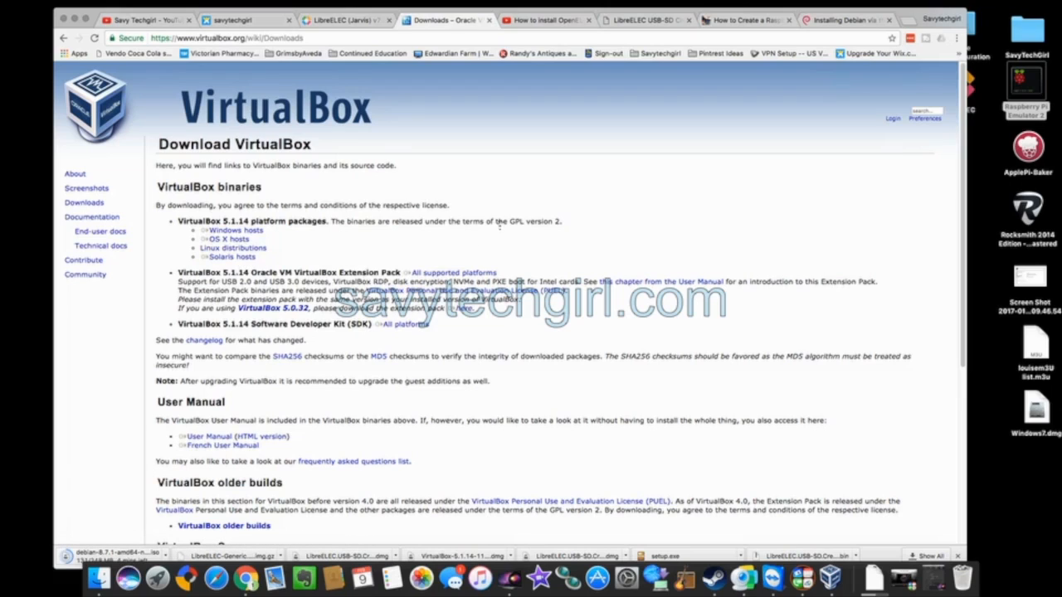
{"action": "left_click", "coordinate": [240, 231]}
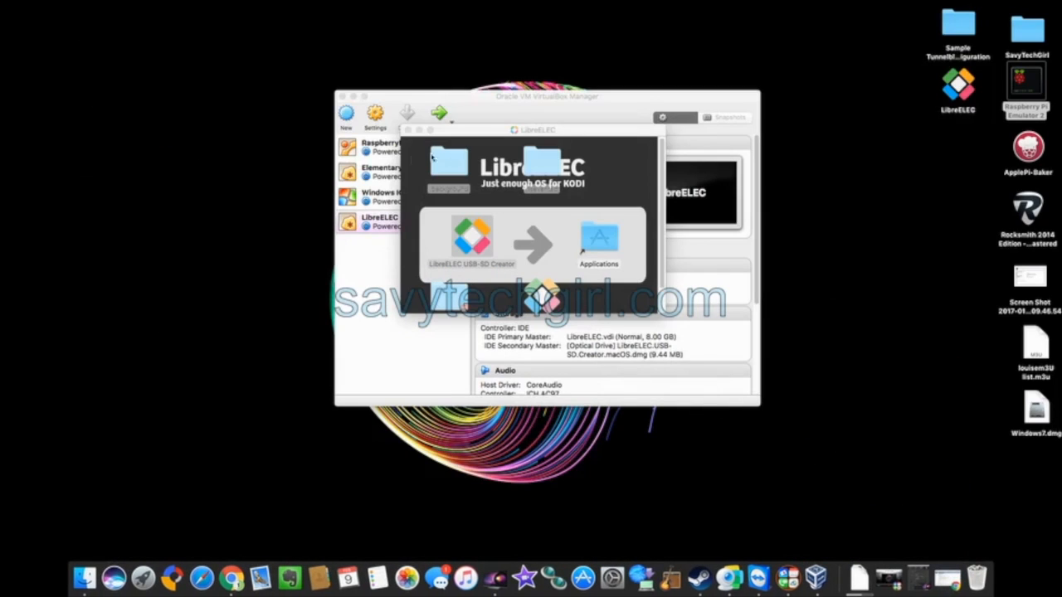
Close the LibreELEC disk-image window and bring VirtualBox Manager, nudged slightly left, to the front.
{"action": "left_click", "coordinate": [407, 130]}
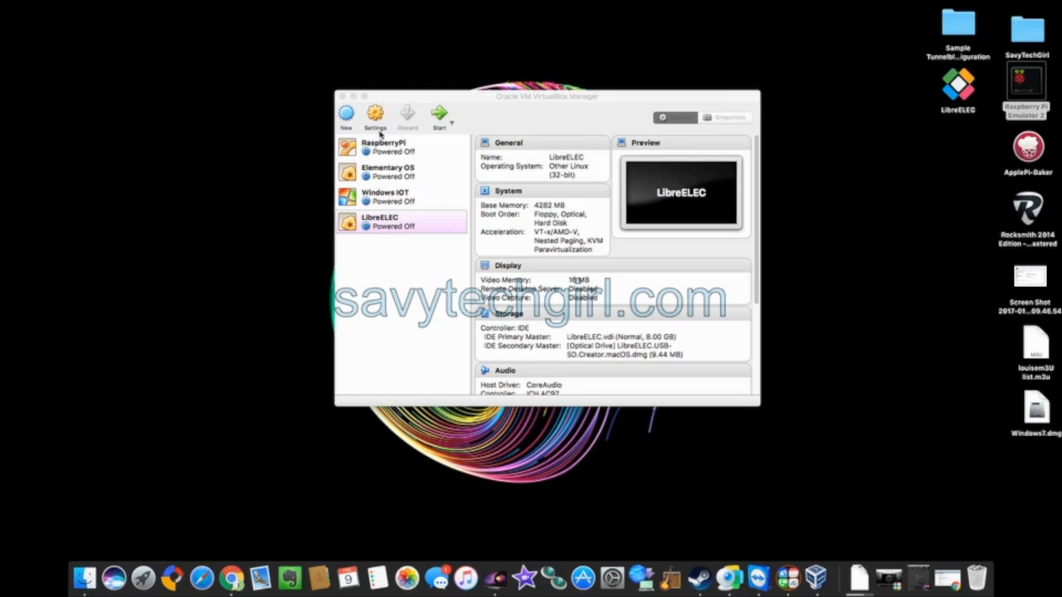
{"action": "mouse_move", "coordinate": [503, 106]}
{"action": "left_mouse_down"}
{"action": "mouse_move", "coordinate": [522, 104]}
{"action": "mouse_move", "coordinate": [492, 107]}
{"action": "left_mouse_up"}
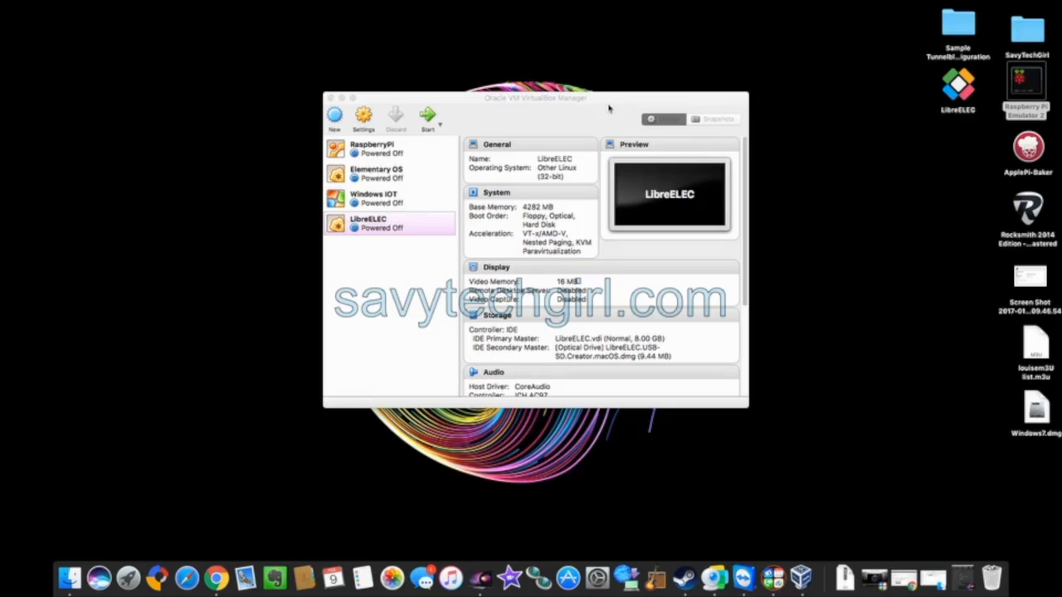
{"action": "left_click", "coordinate": [504, 104]}
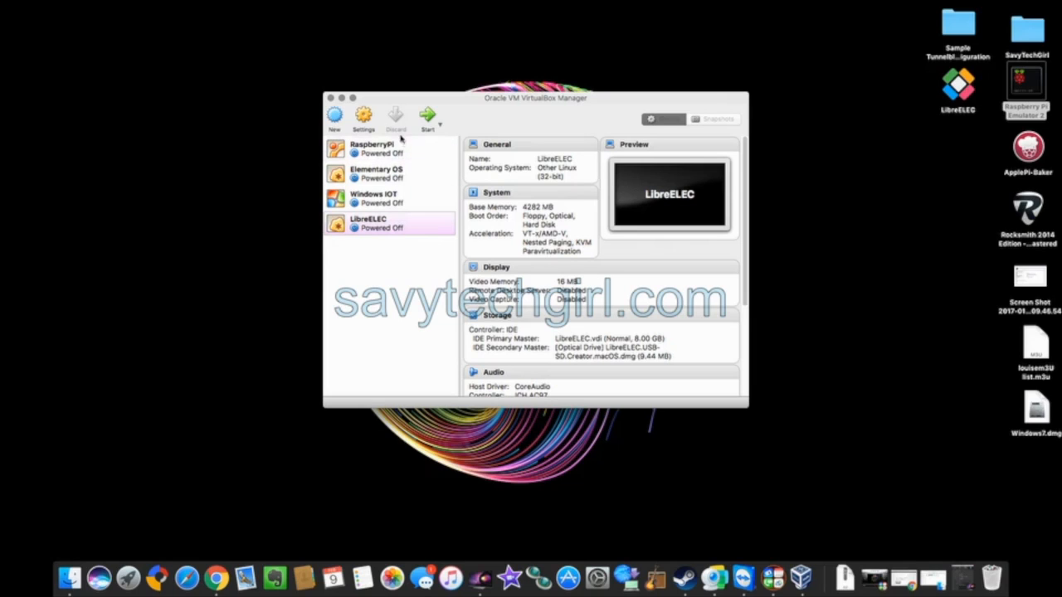
Start a new VM named 'Pi Emulator' as Linux, Debian (64-bit), then return to Chrome's guide.
{"action": "left_click", "coordinate": [336, 117]}
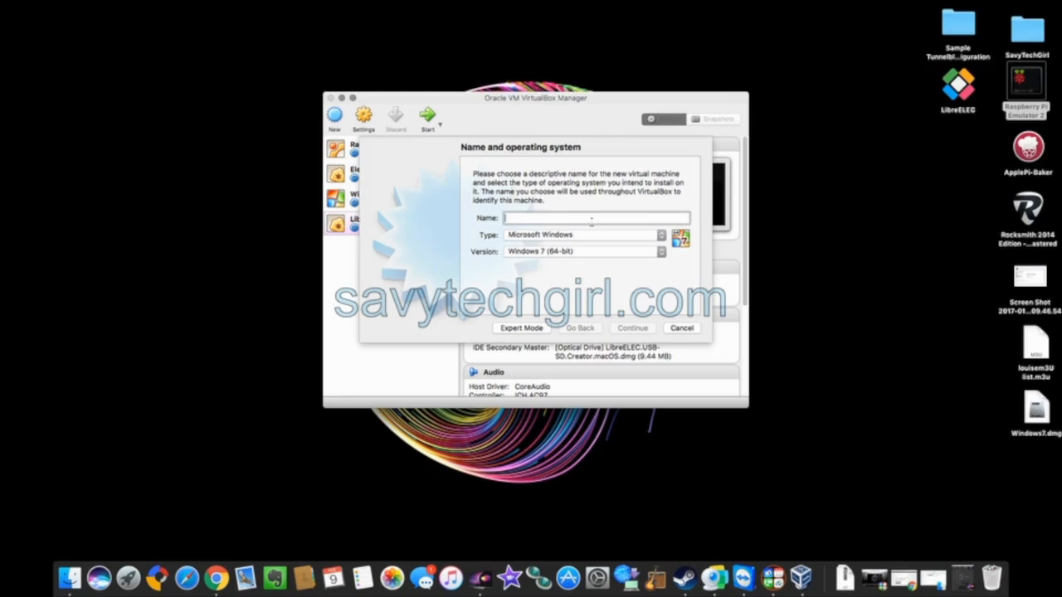
{"action": "type", "text": "Pi Emulator"}
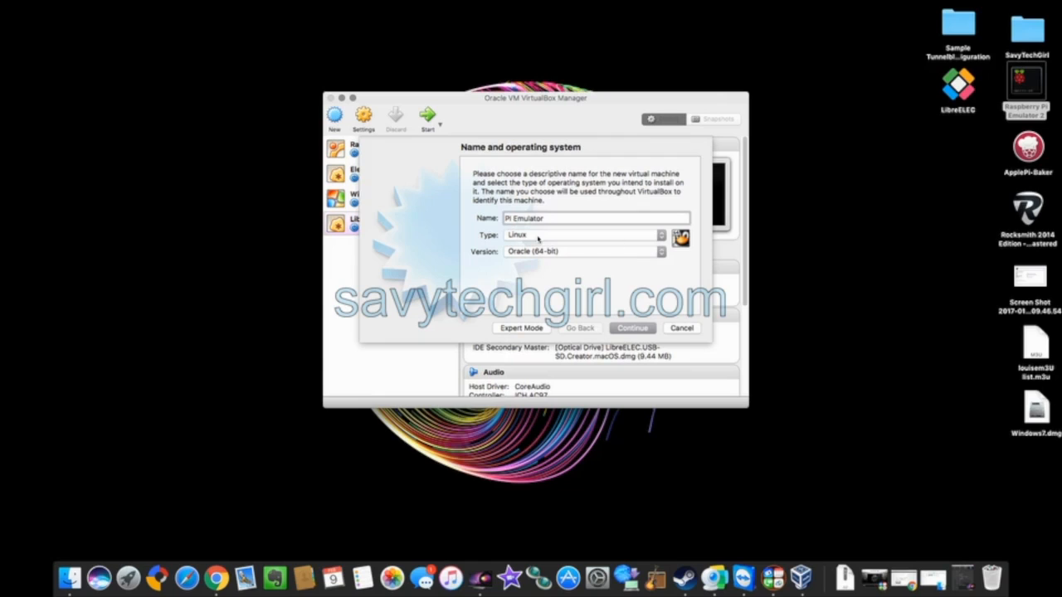
{"action": "left_click", "coordinate": [661, 251]}
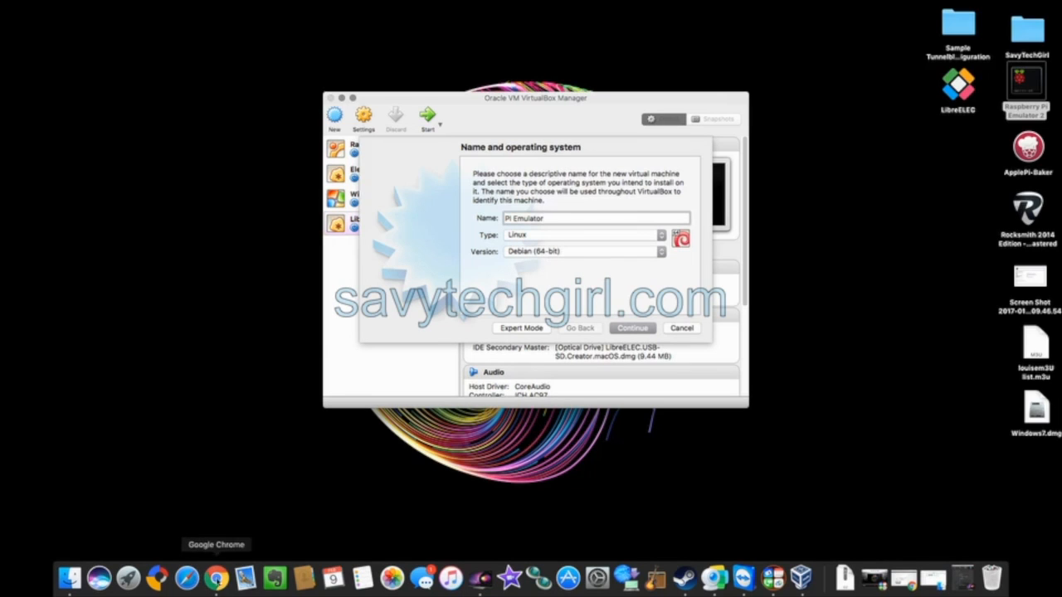
{"action": "left_click", "coordinate": [216, 580]}
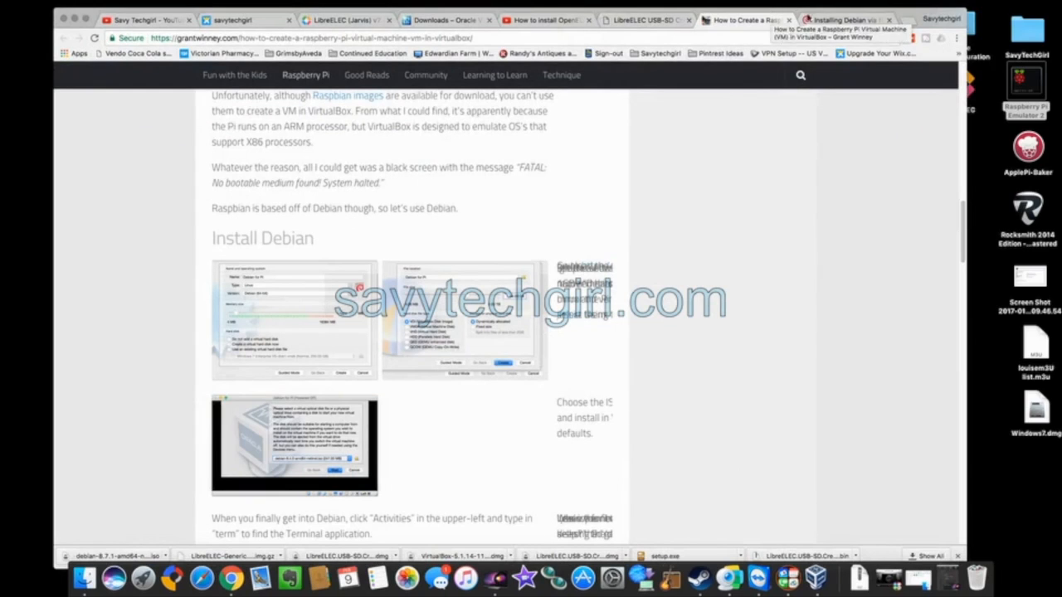
Review the Debian network-install page in Chrome, then minimize Chrome.
{"action": "left_click", "coordinate": [830, 20]}
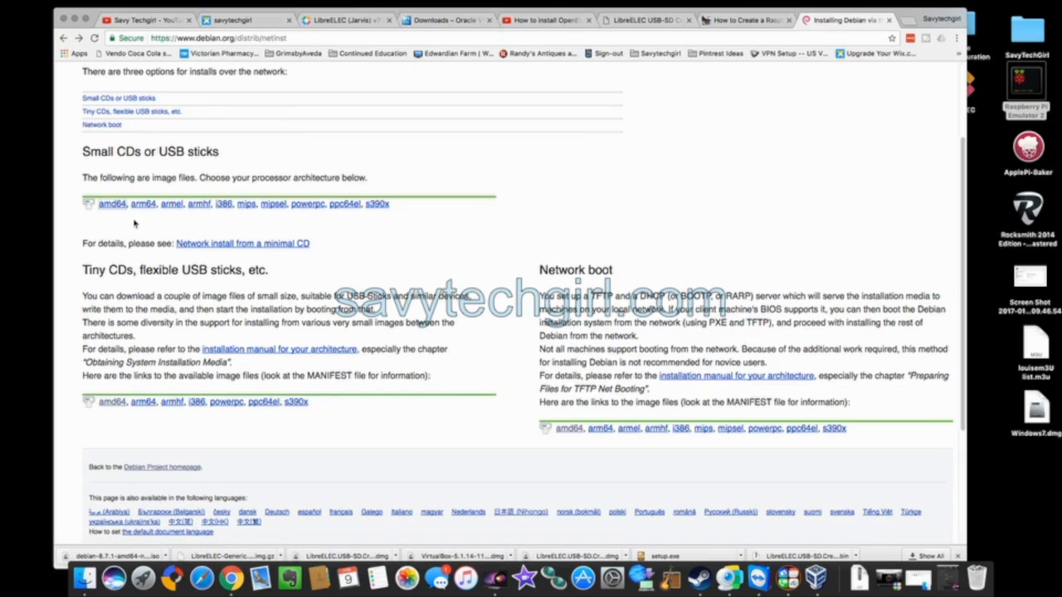
{"action": "left_click", "coordinate": [74, 18]}
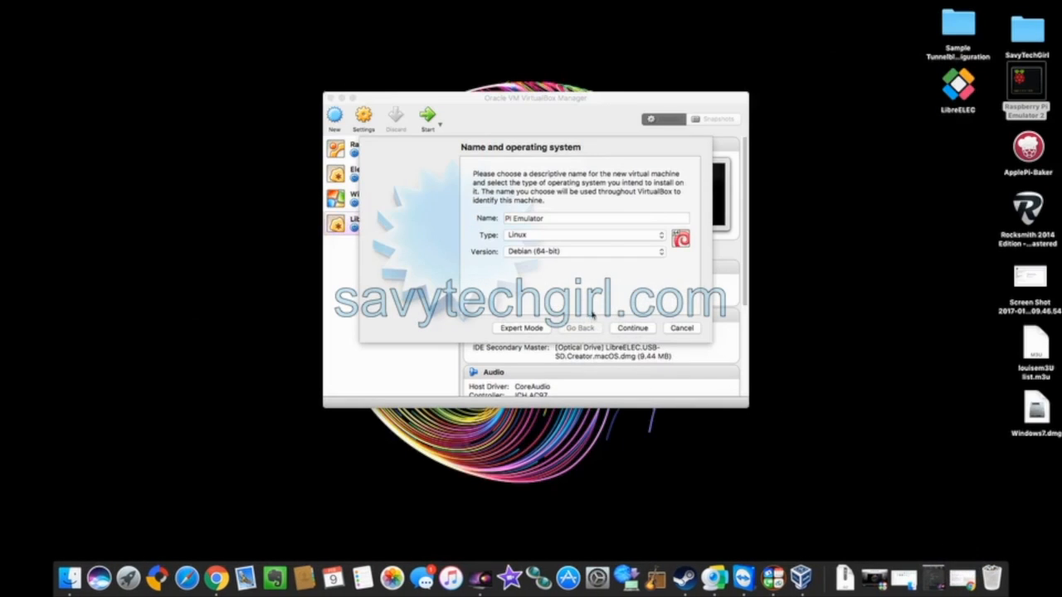
Accept the name and OS, then set the VM memory to 2048 MB.
{"action": "left_click", "coordinate": [630, 329]}
{"action": "left_click_drag", "start_coordinate": [487, 219], "coordinate": [508, 219]}
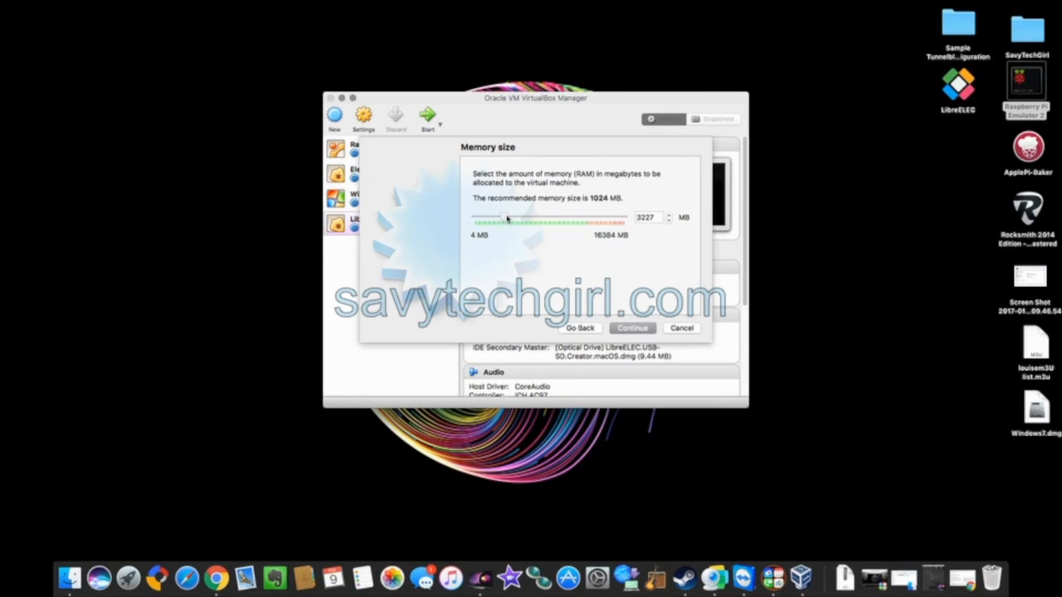
{"action": "left_click_drag", "start_coordinate": [508, 218], "coordinate": [499, 219]}
Add a new dynamically allocated 8.00 GB VDI disk and create the VM.
{"action": "left_click", "coordinate": [633, 329]}
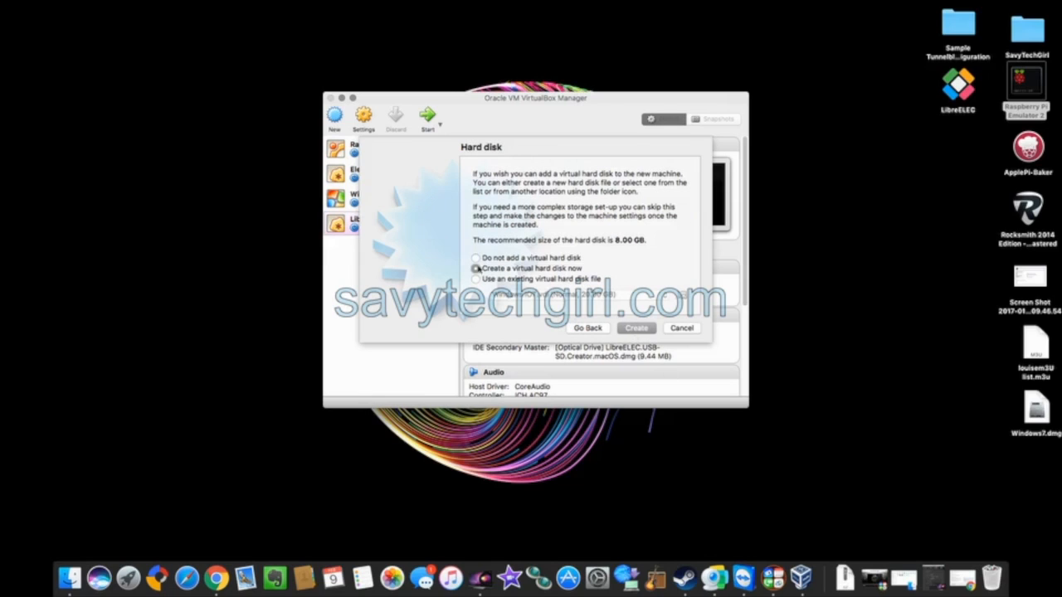
{"action": "left_click", "coordinate": [637, 330]}
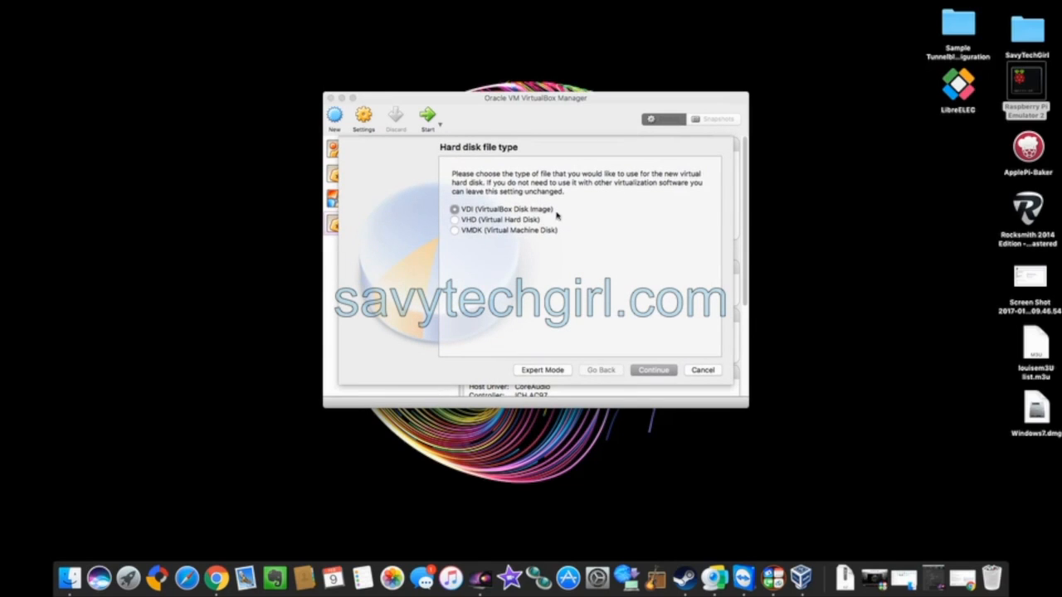
{"action": "left_click", "coordinate": [654, 370]}
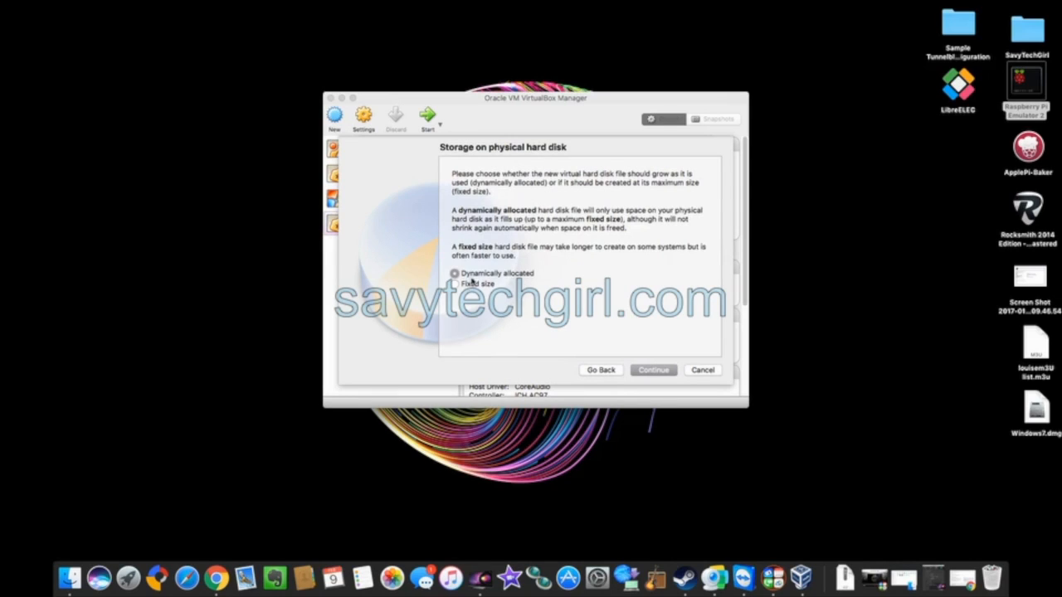
{"action": "left_click", "coordinate": [654, 370]}
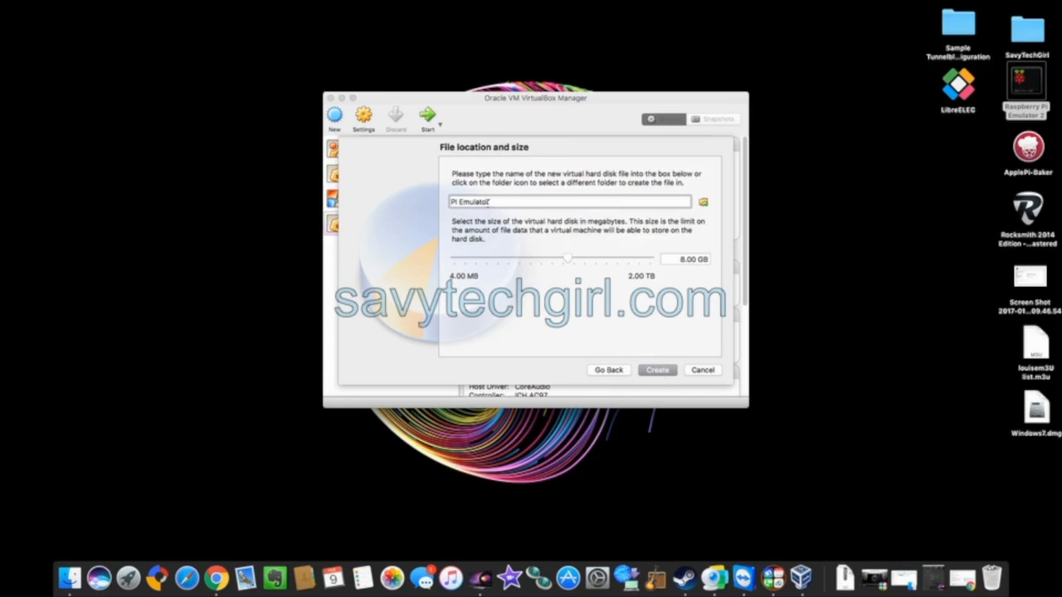
{"action": "left_click", "coordinate": [658, 371]}
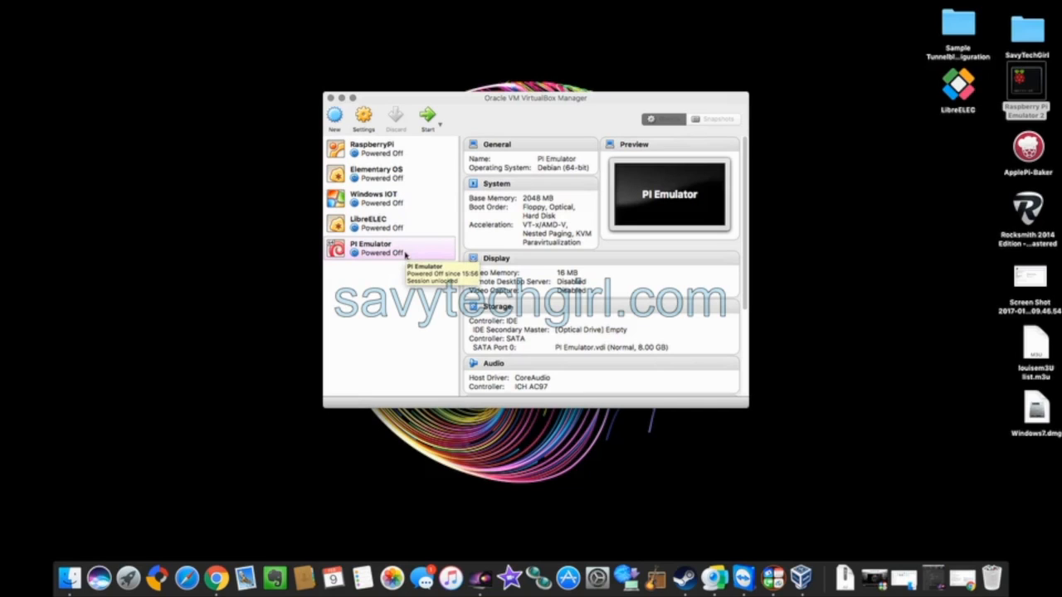
Boot PI Emulator from debian-8.7.1-amd64-netinst.iso in Documents > savytechgirl > Linux.
{"action": "left_click", "coordinate": [432, 118]}
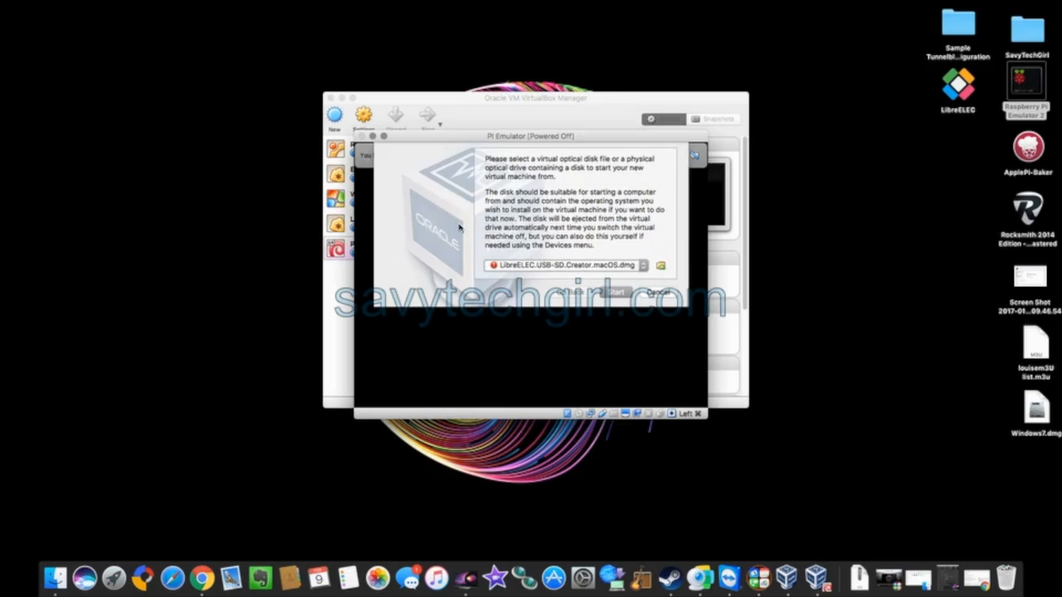
{"action": "left_click", "coordinate": [662, 266]}
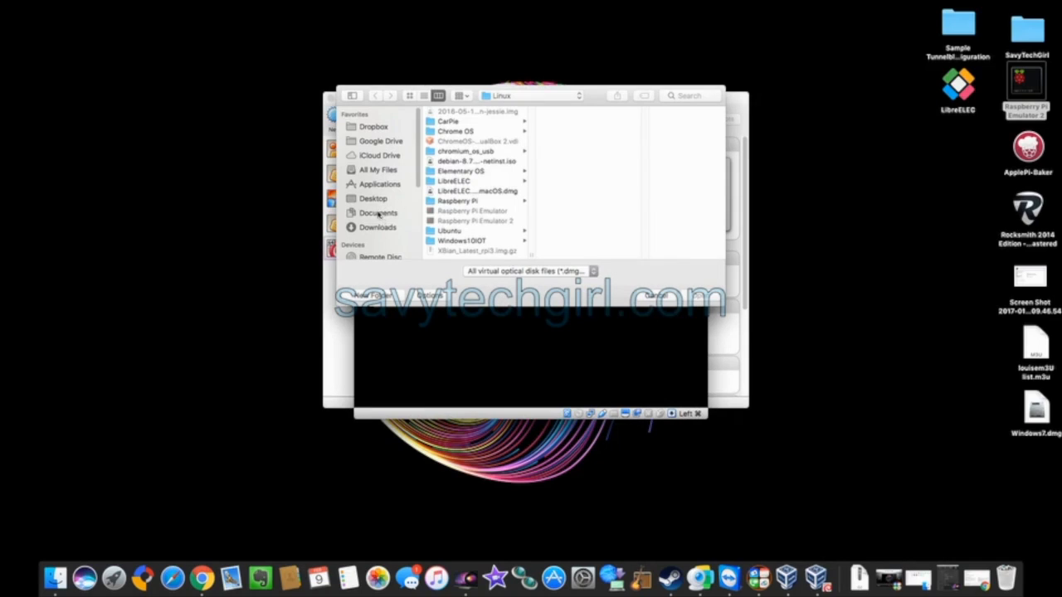
{"action": "left_click", "coordinate": [378, 214]}
{"action": "left_click", "coordinate": [477, 241]}
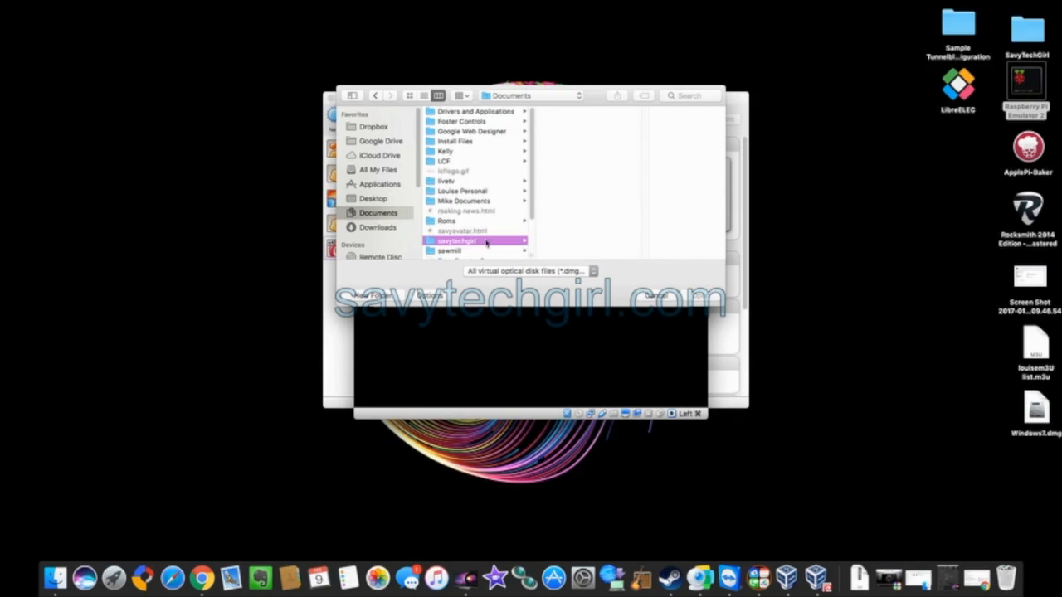
{"action": "left_click", "coordinate": [585, 151]}
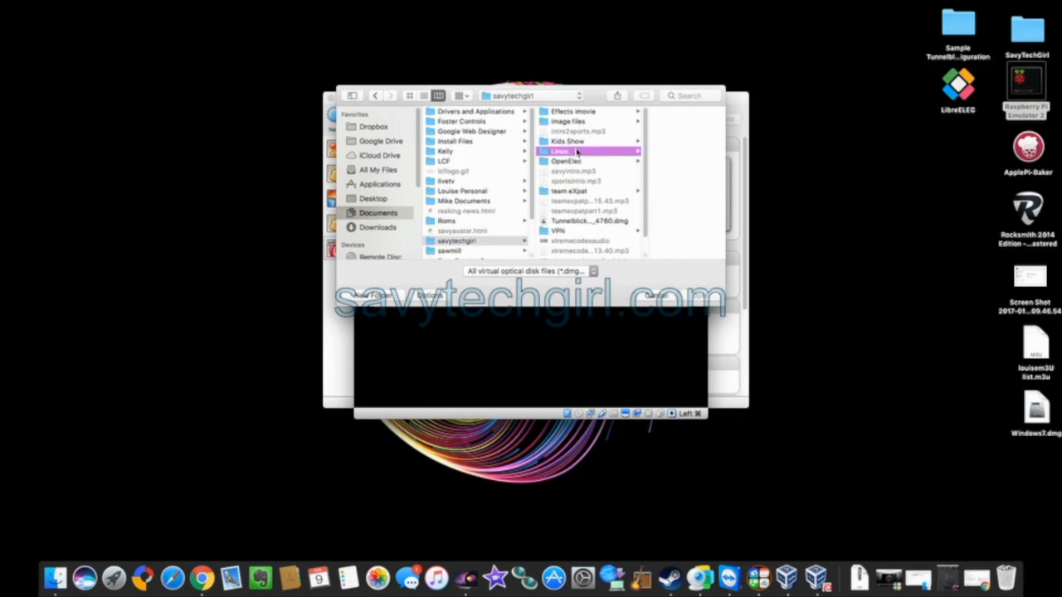
{"action": "scroll", "coordinate": [722, 160], "scroll_direction": "down", "scroll_amount": 1}
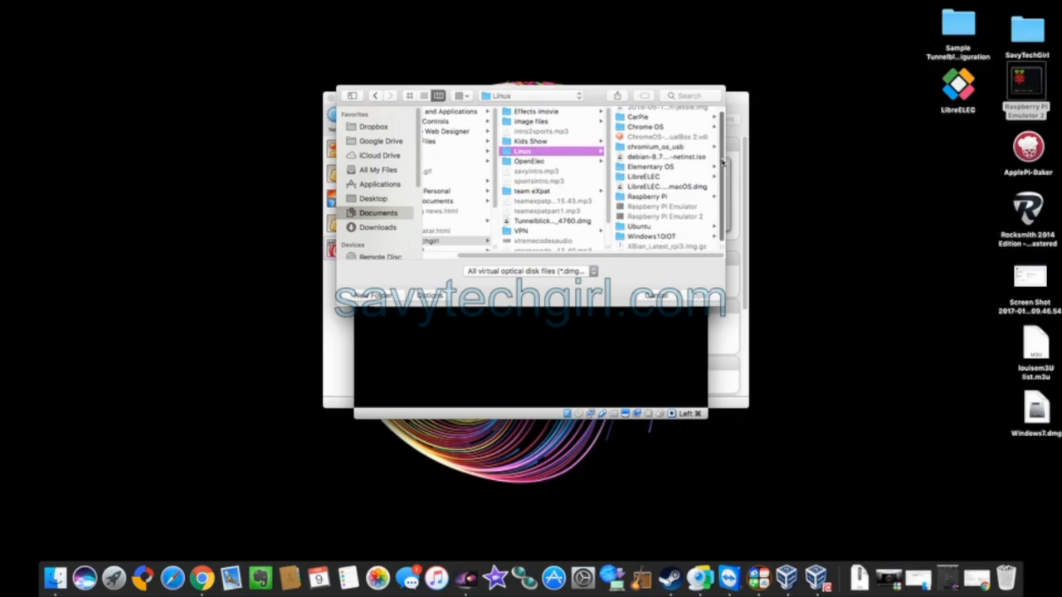
{"action": "left_click", "coordinate": [654, 158]}
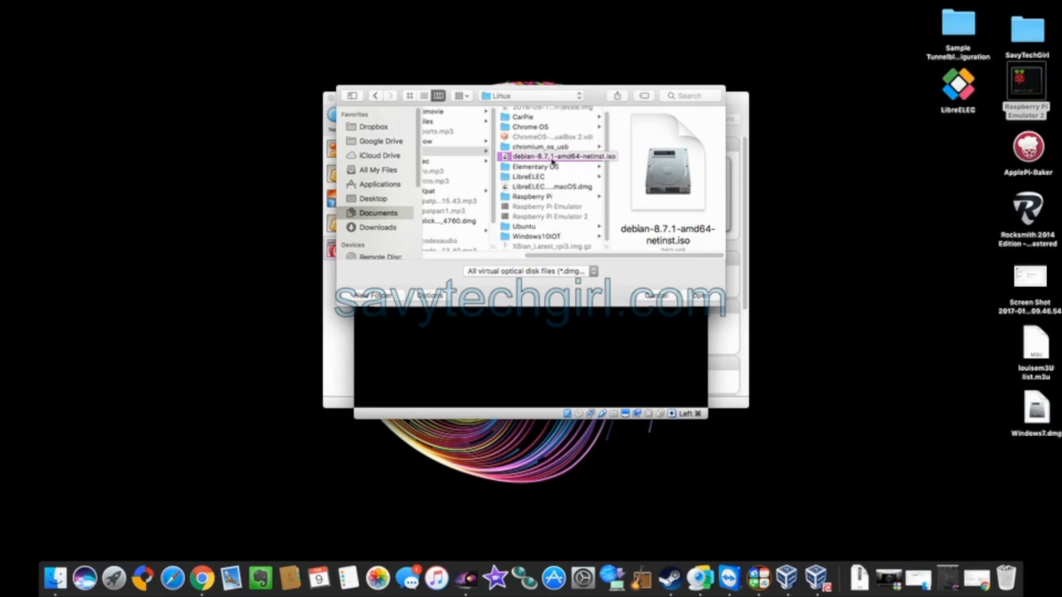
{"action": "left_click", "coordinate": [697, 295]}
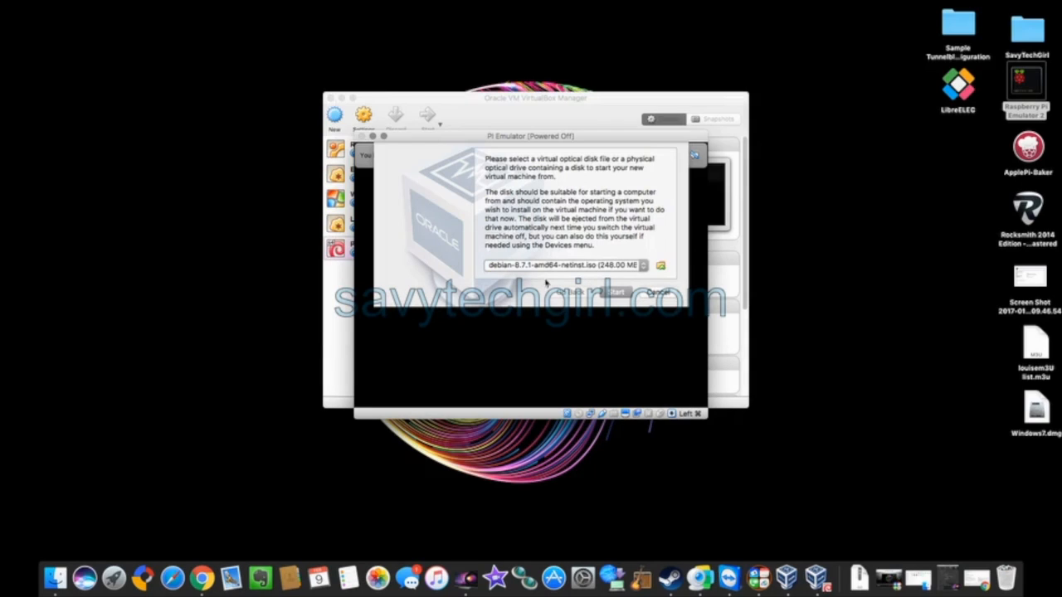
{"action": "left_click", "coordinate": [618, 293]}
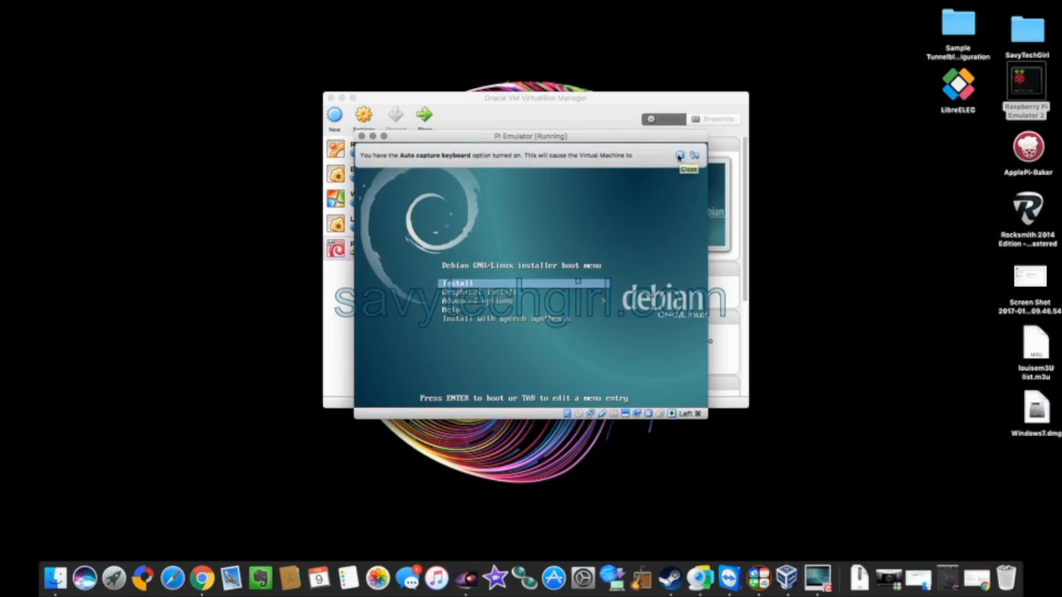
Dismiss the keyboard auto-capture notice and launch Install from the Debian boot menu.
{"action": "left_click", "coordinate": [680, 156]}
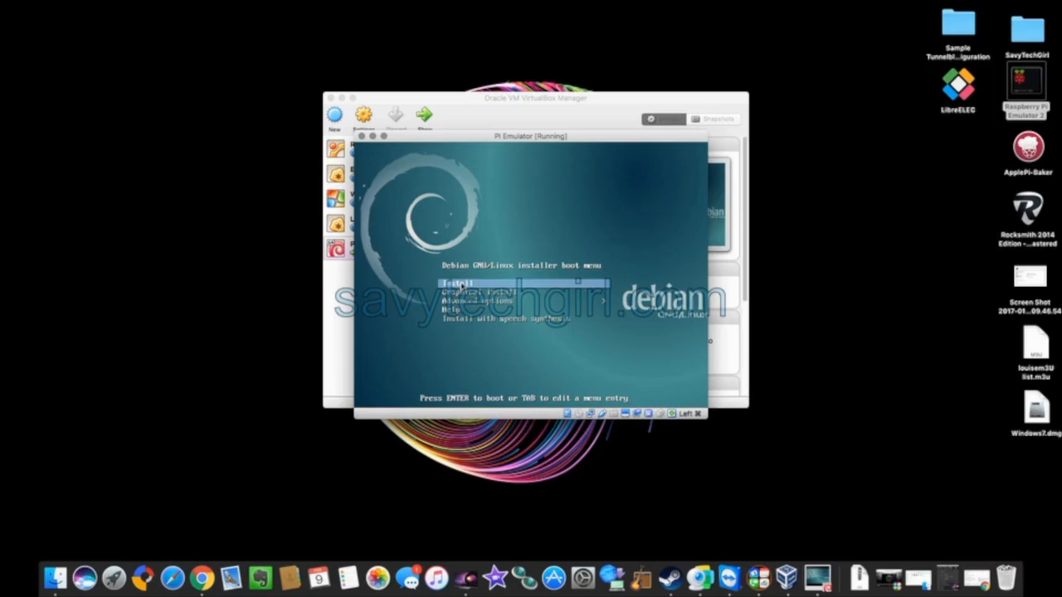
{"action": "key", "text": "Return"}
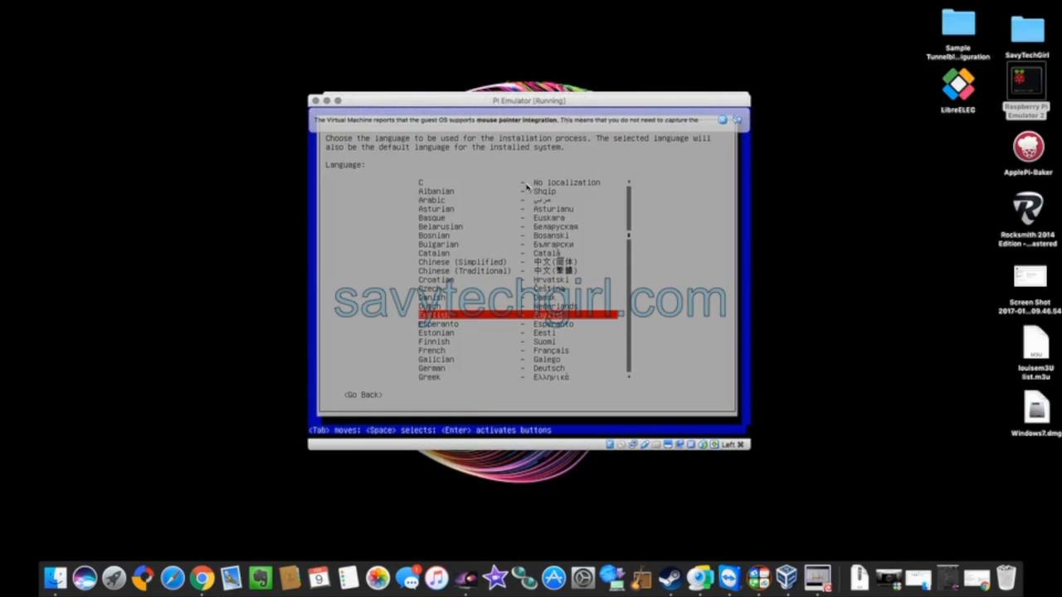
Accept English, United States and the American English keymap in the Debian installer.
{"action": "key", "text": "Return"}
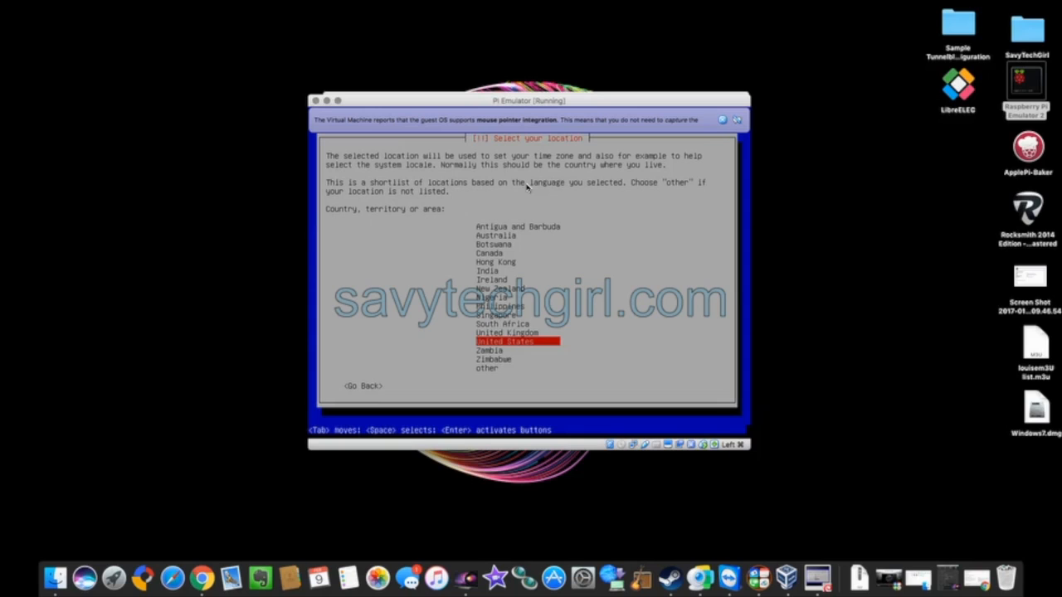
{"action": "key", "text": "Return"}
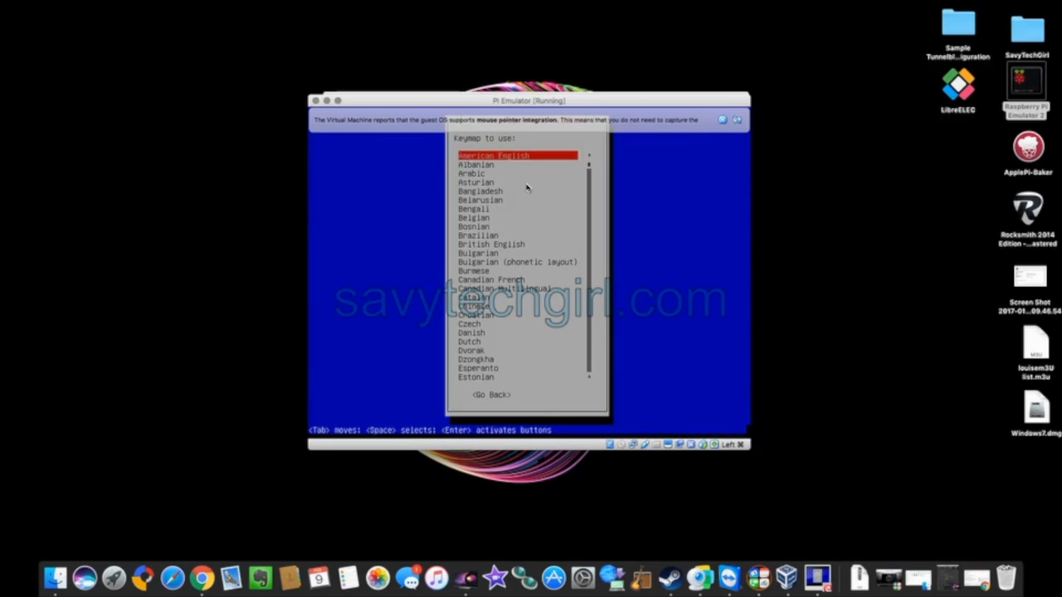
{"action": "key", "text": "Return"}
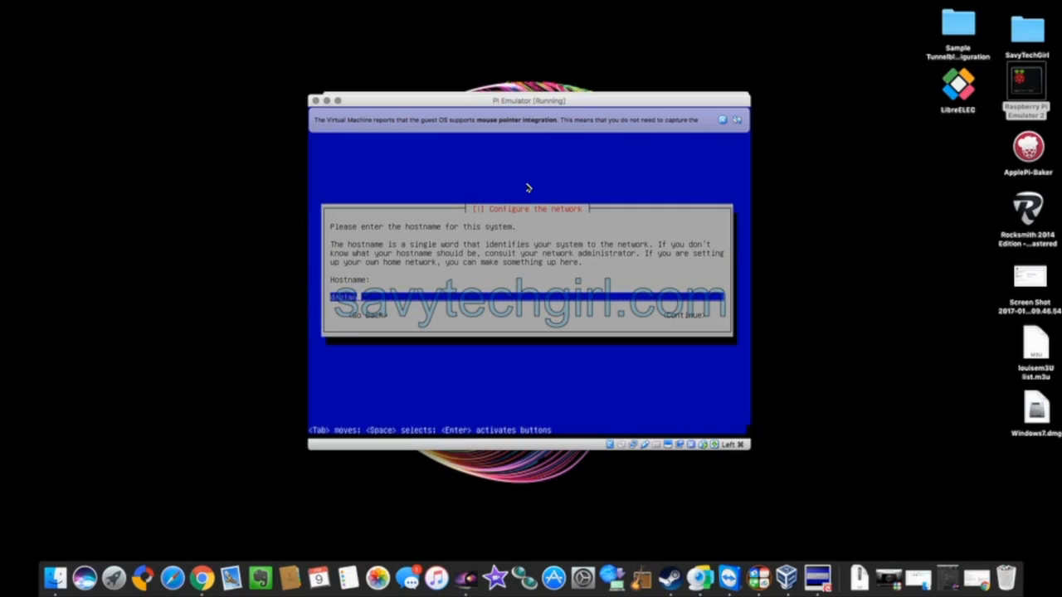
Keep the default hostname and enter 'homeberryPi' as the domain name.
{"action": "key", "text": "Return"}
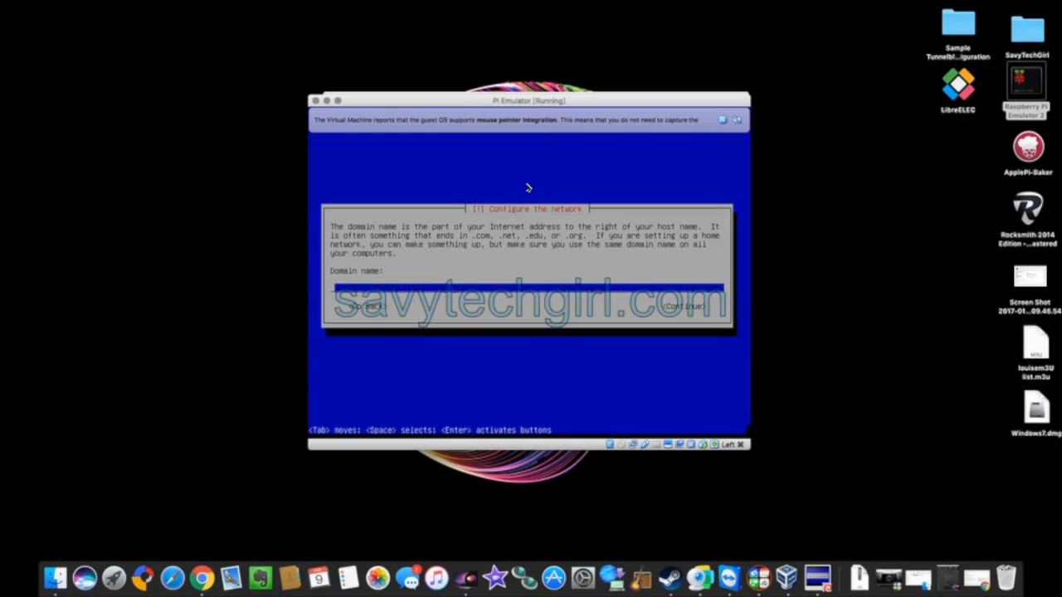
{"action": "type", "text": "home"}
{"action": "type", "text": "berryPi"}
{"action": "key", "text": "Return"}
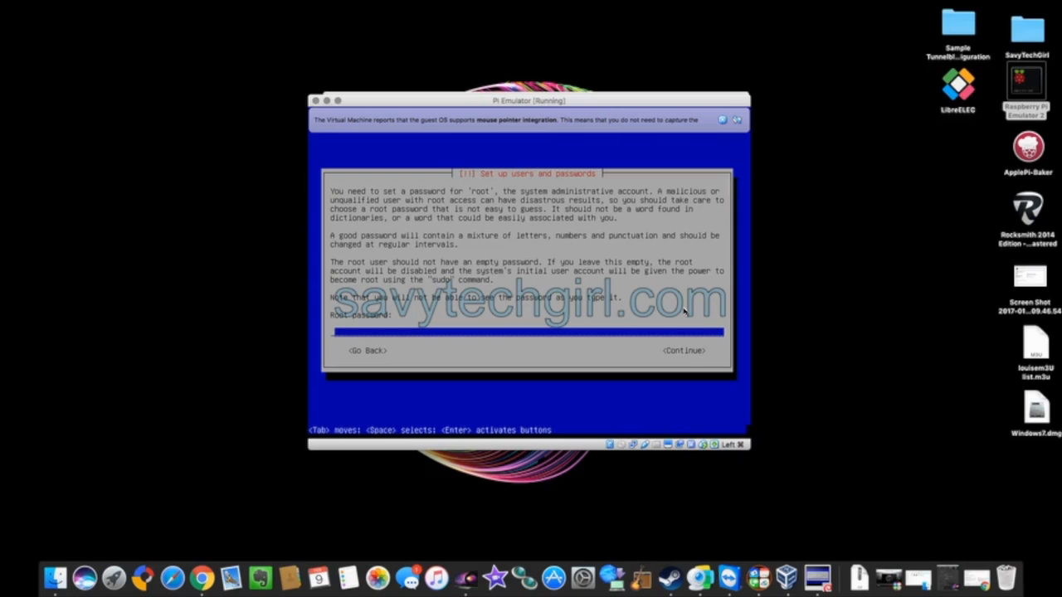
Enter and confirm the root password.
{"action": "type", "text": "***********"}
{"action": "key", "text": "Return"}
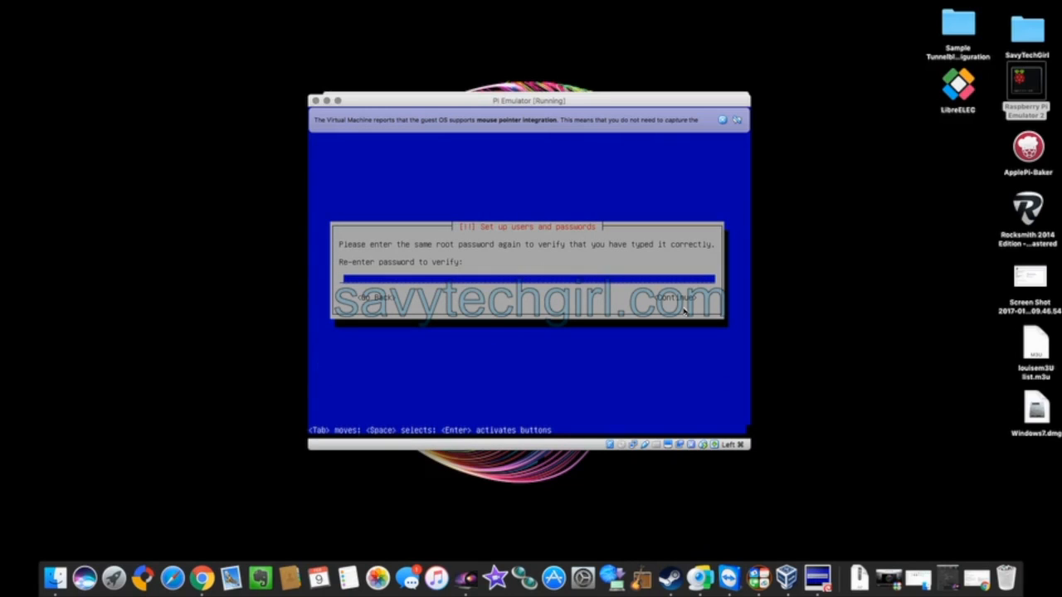
{"action": "type", "text": "***********"}
{"action": "key", "text": "Return"}
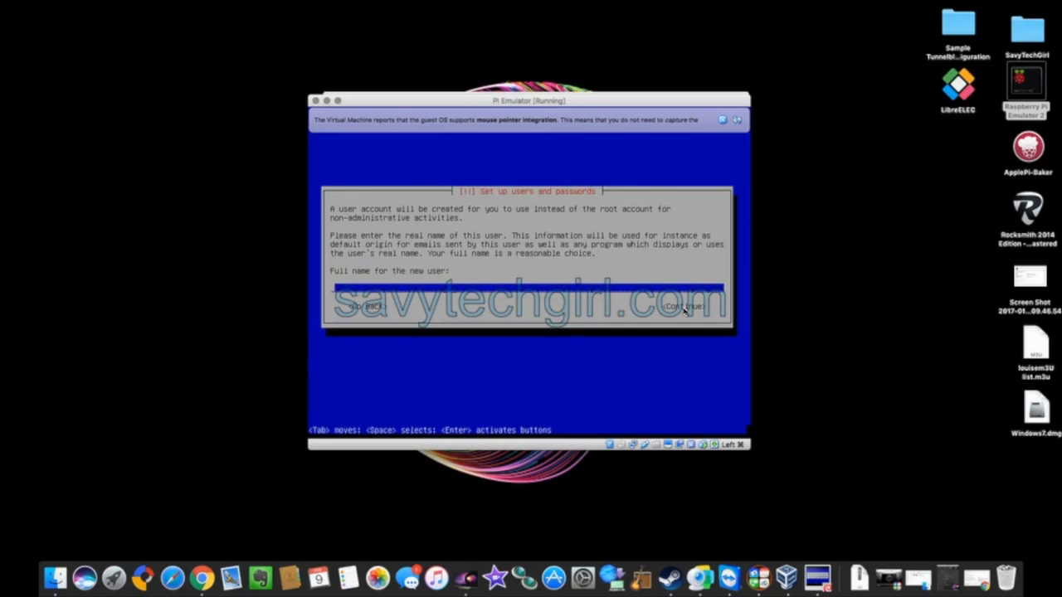
Enter the new user's full name, keep the default username, and set and confirm their password.
{"action": "type", "text": "Savytechgirl"}
{"action": "key", "text": "Return"}
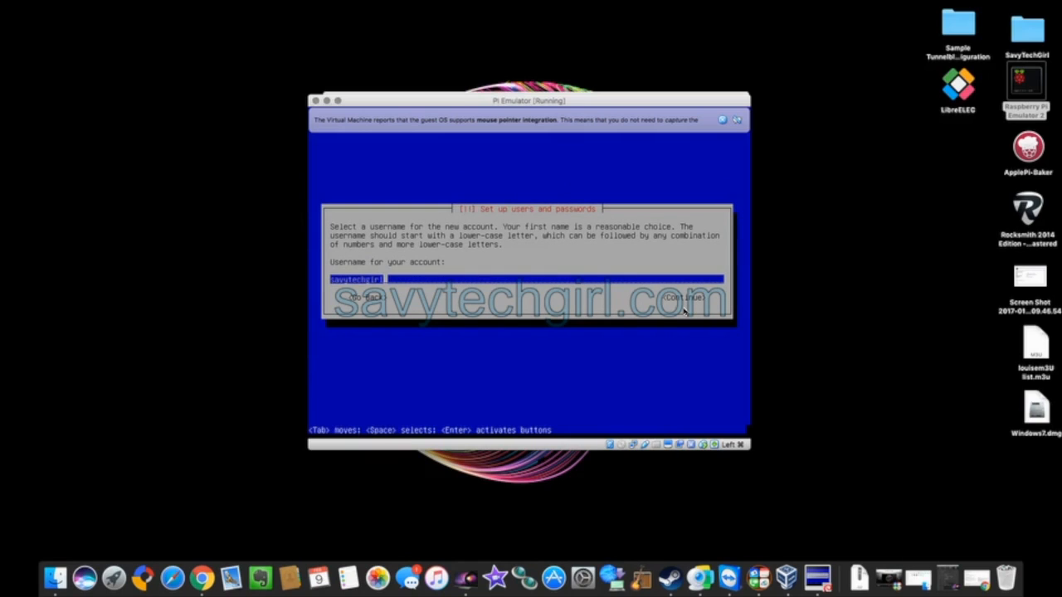
{"action": "key", "text": "Return"}
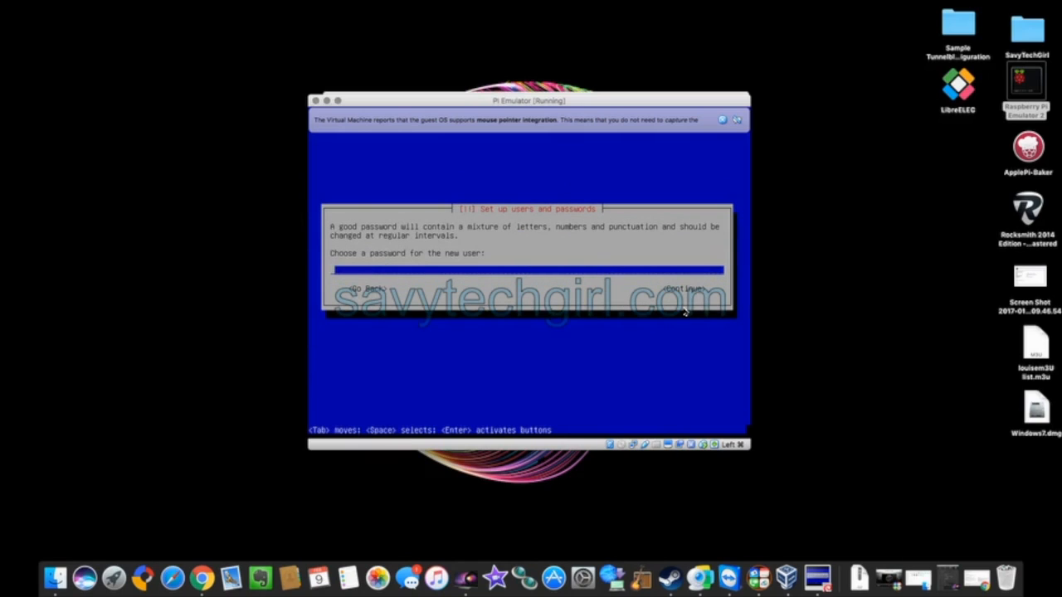
{"action": "type", "text": "passw"}
{"action": "key", "text": "Return"}
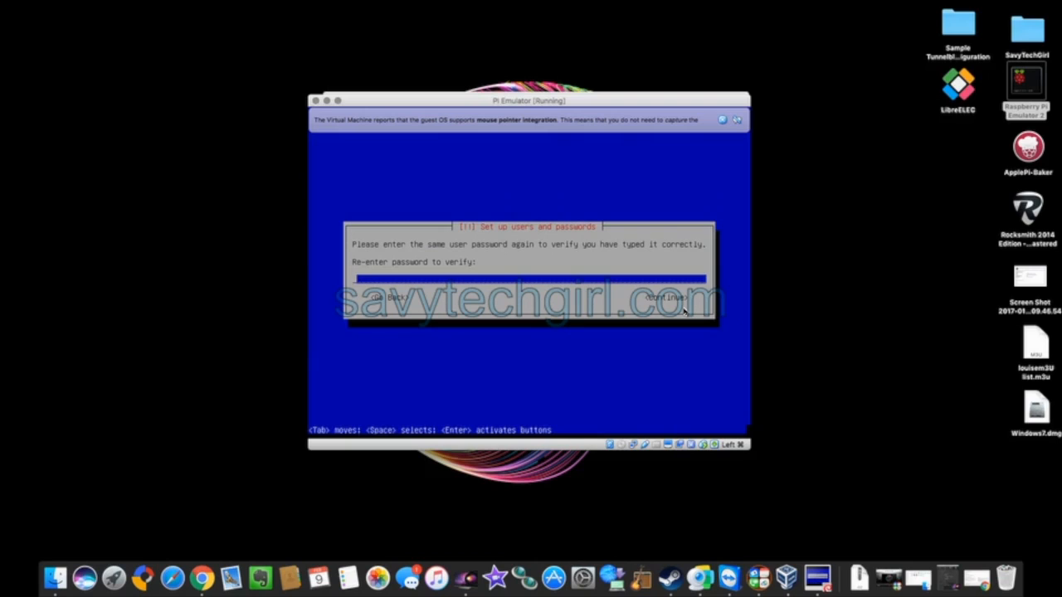
{"action": "type", "text": "passw"}
{"action": "key", "text": "Return"}
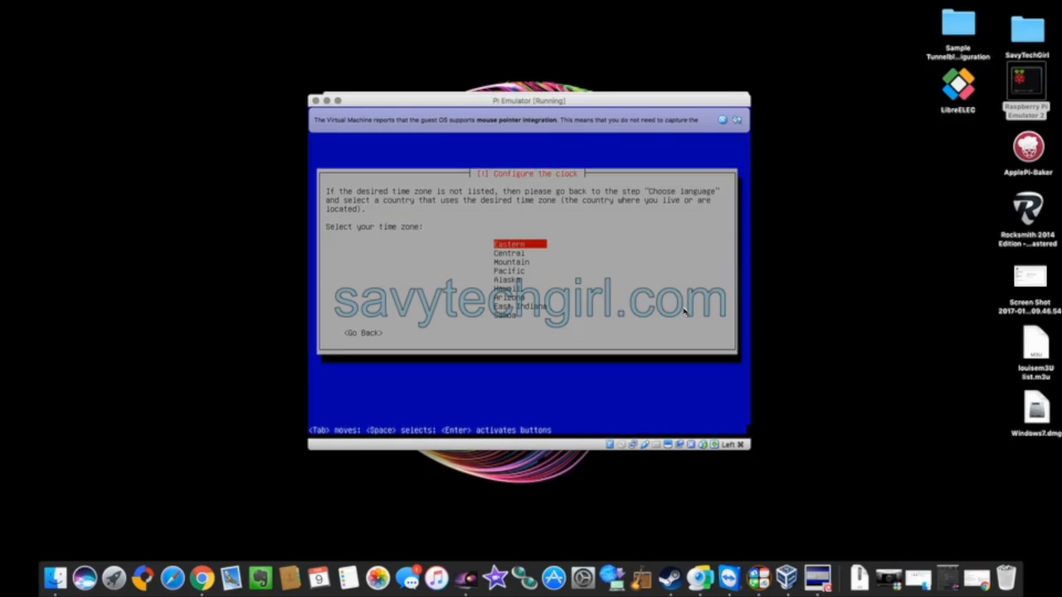
Accept Eastern as the time zone and move on to disk partitioning.
{"action": "key", "text": "Return"}
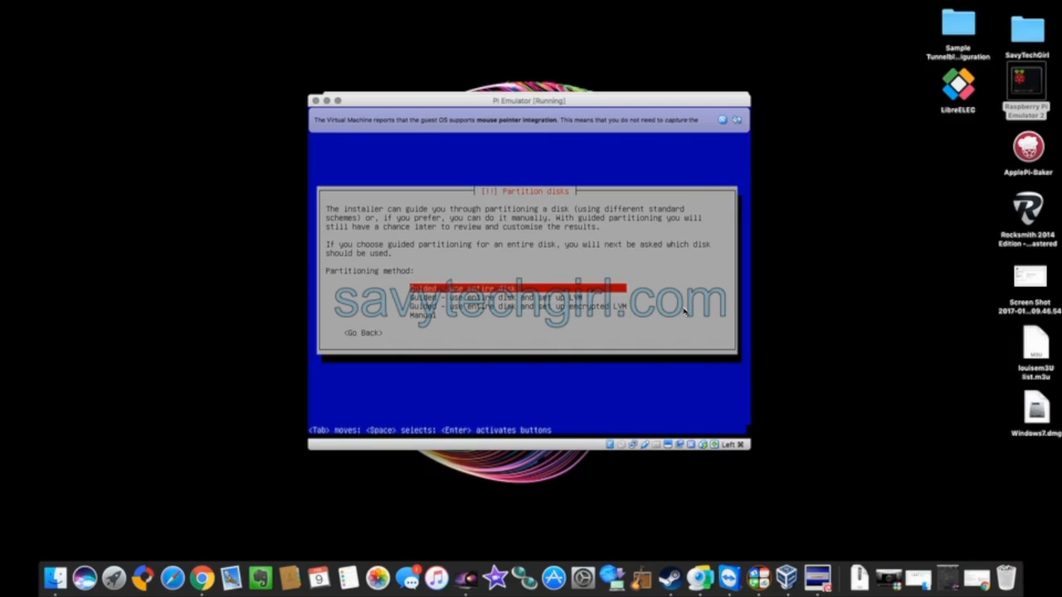
Partition the VBOX hard disk using guided entire-disk mode with all files in one partition, and write the changes.
{"action": "key", "text": "Return"}
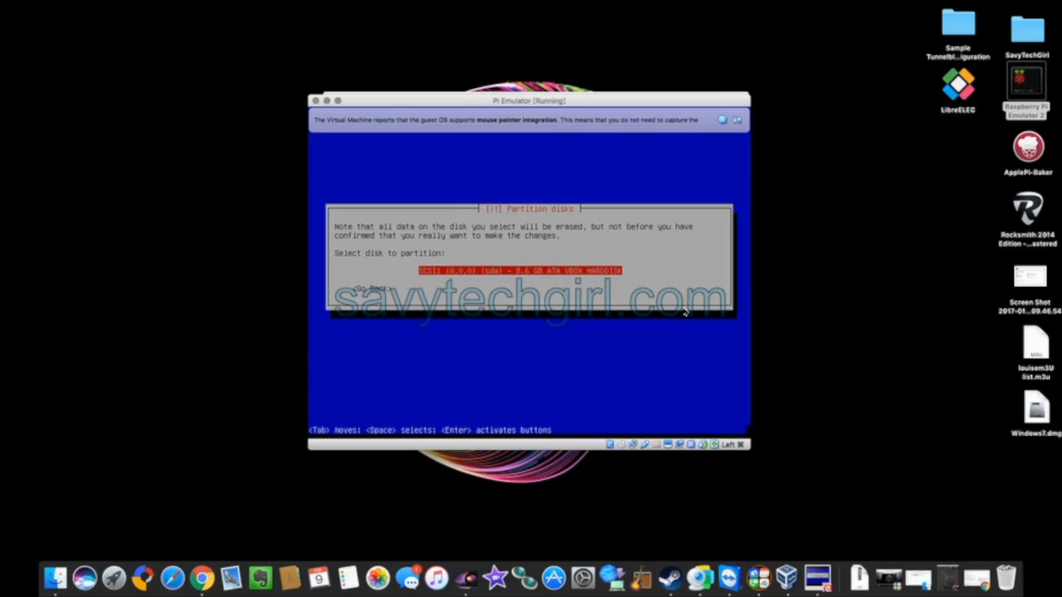
{"action": "key", "text": "Return"}
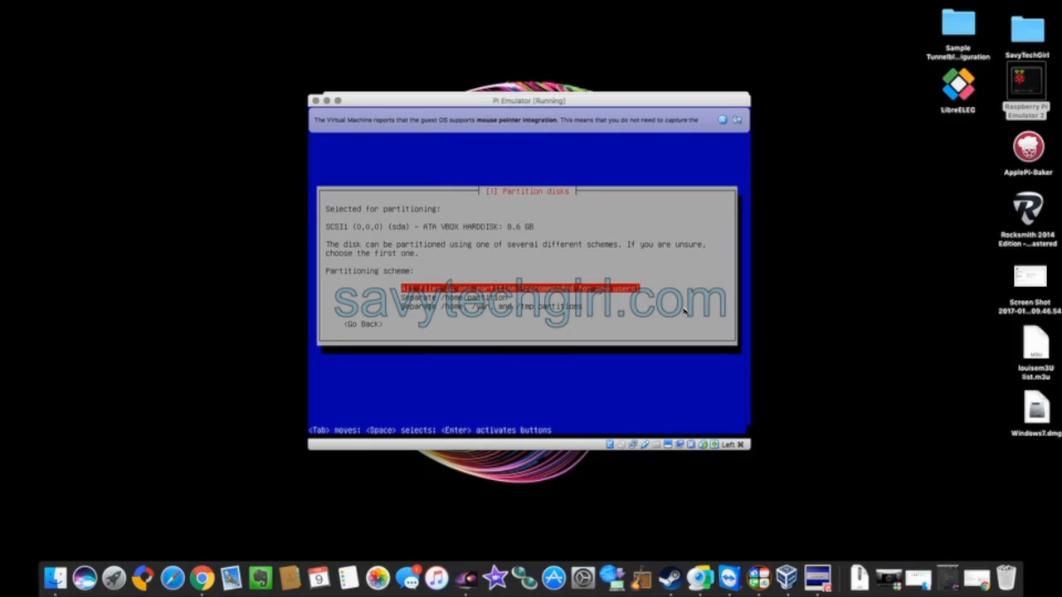
{"action": "key", "text": "Return"}
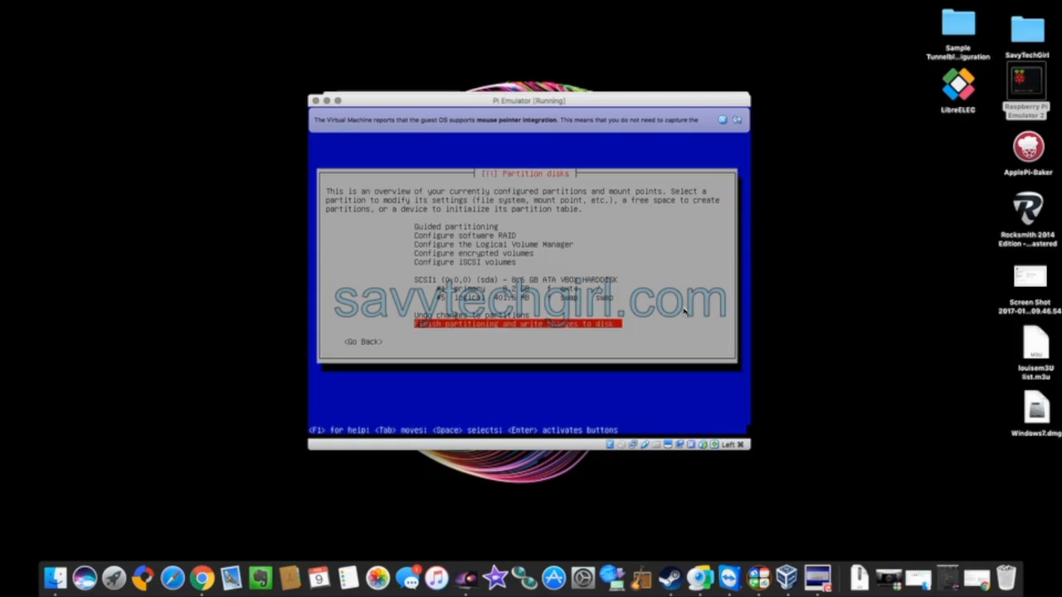
{"action": "key", "text": "Return"}
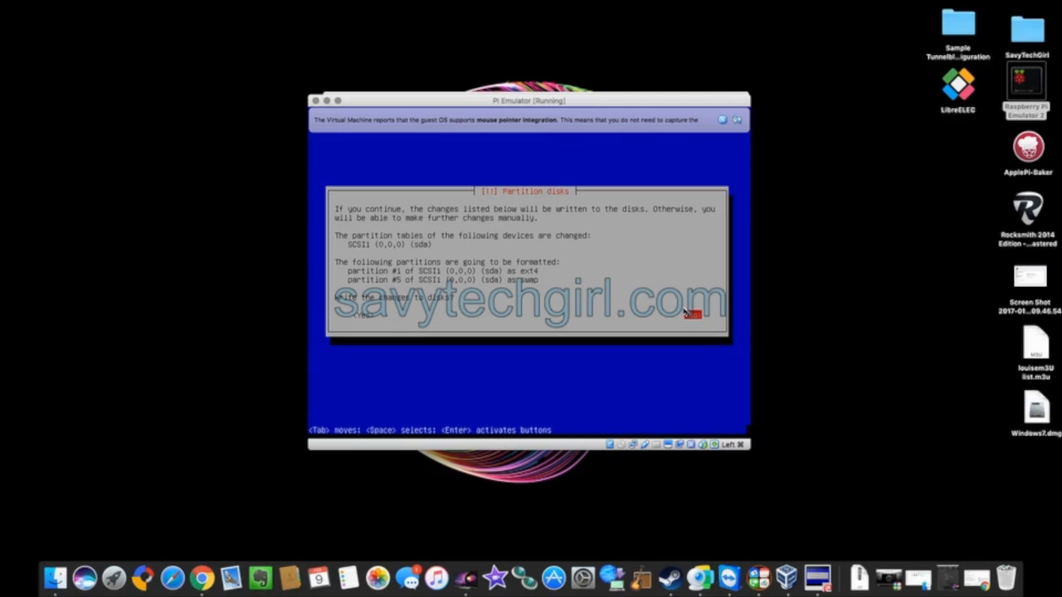
{"action": "key", "text": "Tab"}
{"action": "key", "text": "Return"}
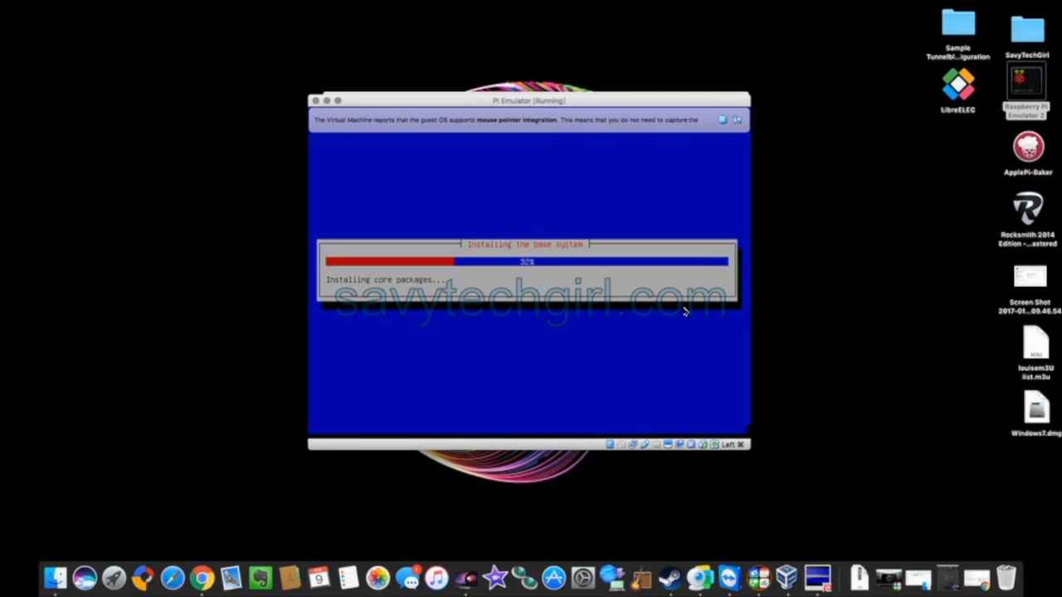
Wait for the base system install to finish until the mirror country list appears.
{"action": "mouse_move", "coordinate": [715, 3]}
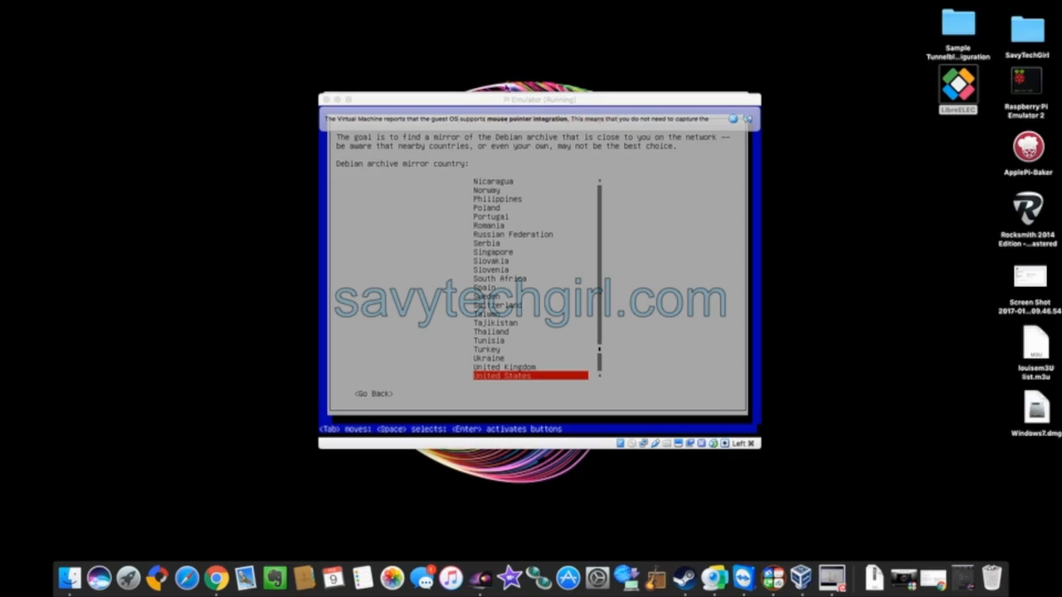
Choose United States as the mirror country and accept the ftp.us.debian.org mirror.
{"action": "left_click", "coordinate": [519, 376]}
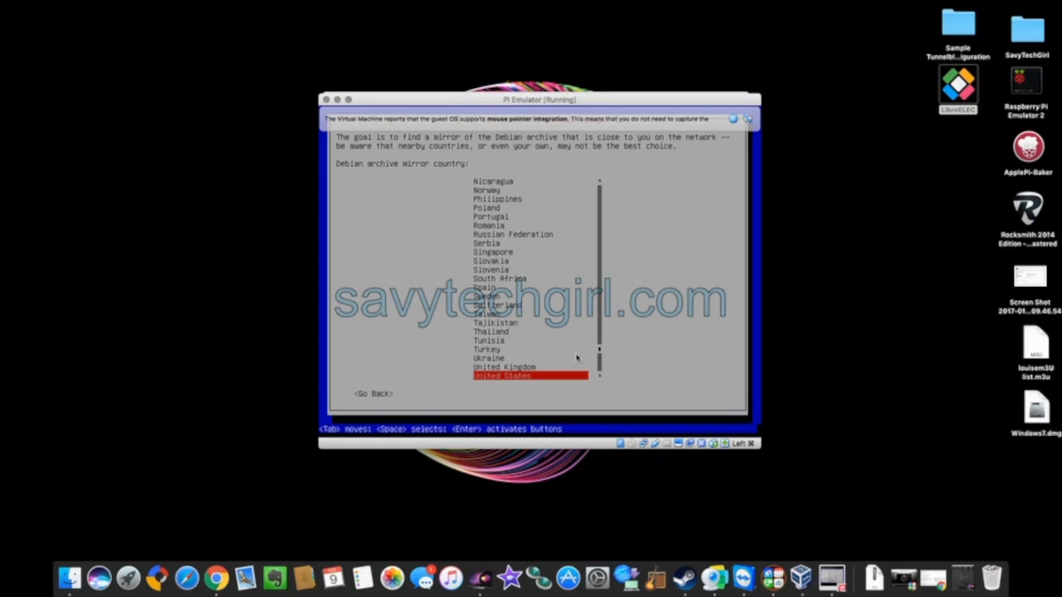
{"action": "key", "text": "Return"}
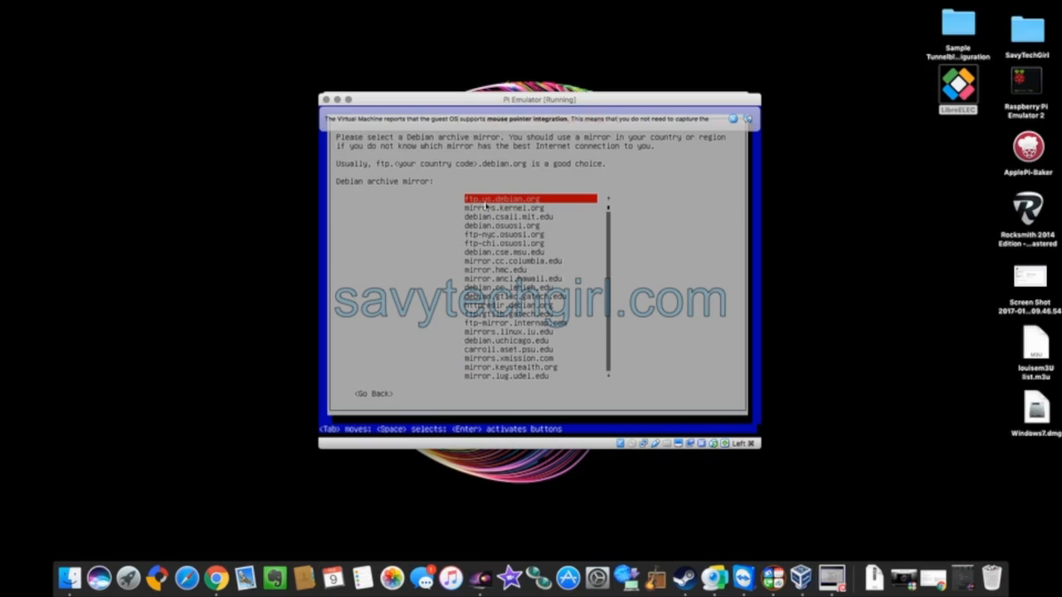
{"action": "key", "text": "Return"}
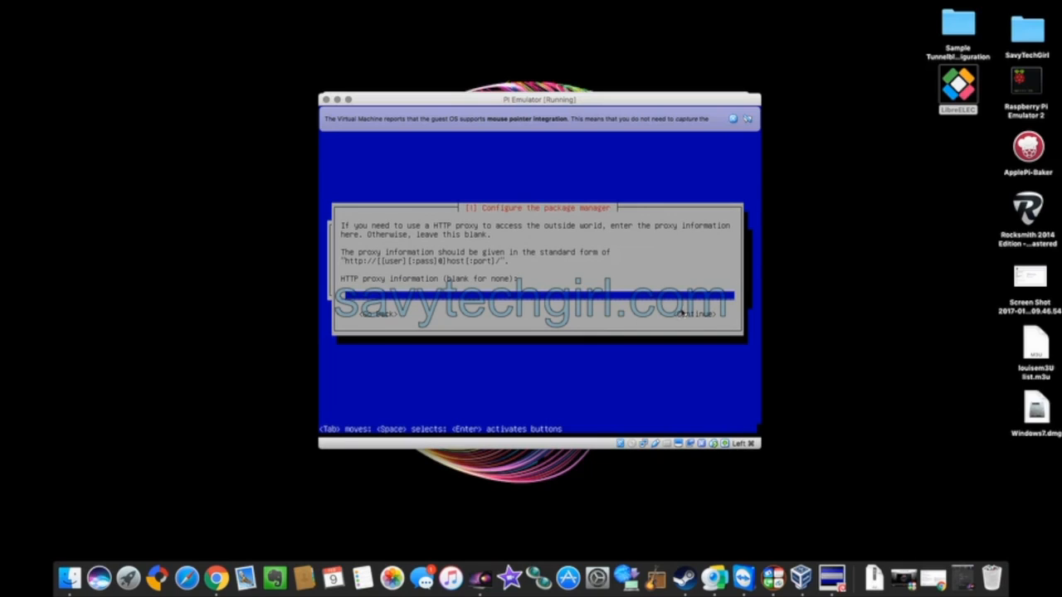
Leave the HTTP proxy field blank and continue so apt configuration starts.
{"action": "key", "text": "Return"}
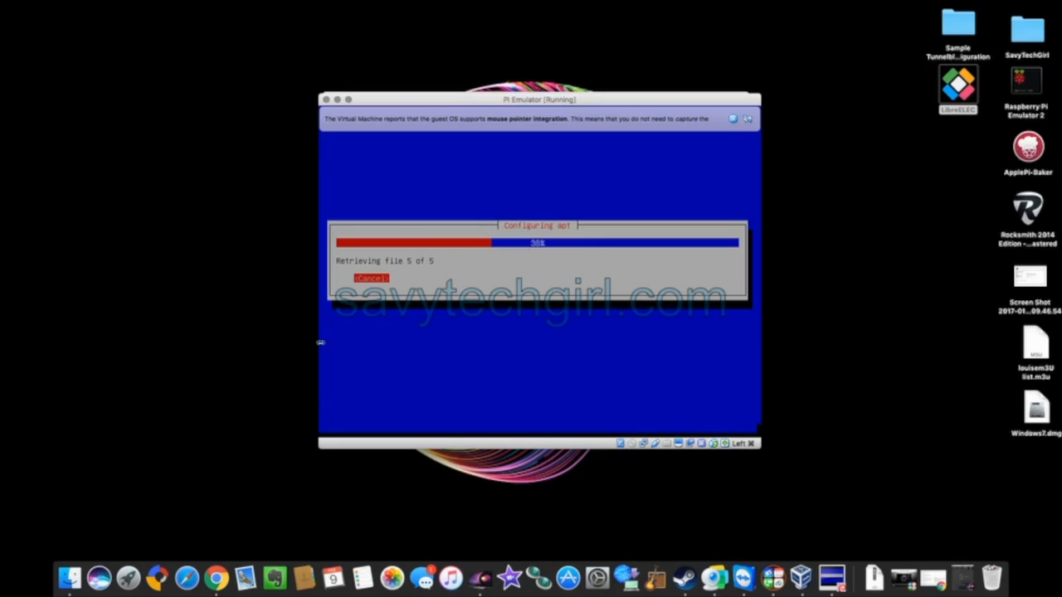
In Chrome, close the 'How to install Open...' tab, switch to the savytechgirl tab, and minimize the browser.
{"action": "left_click", "coordinate": [216, 578]}
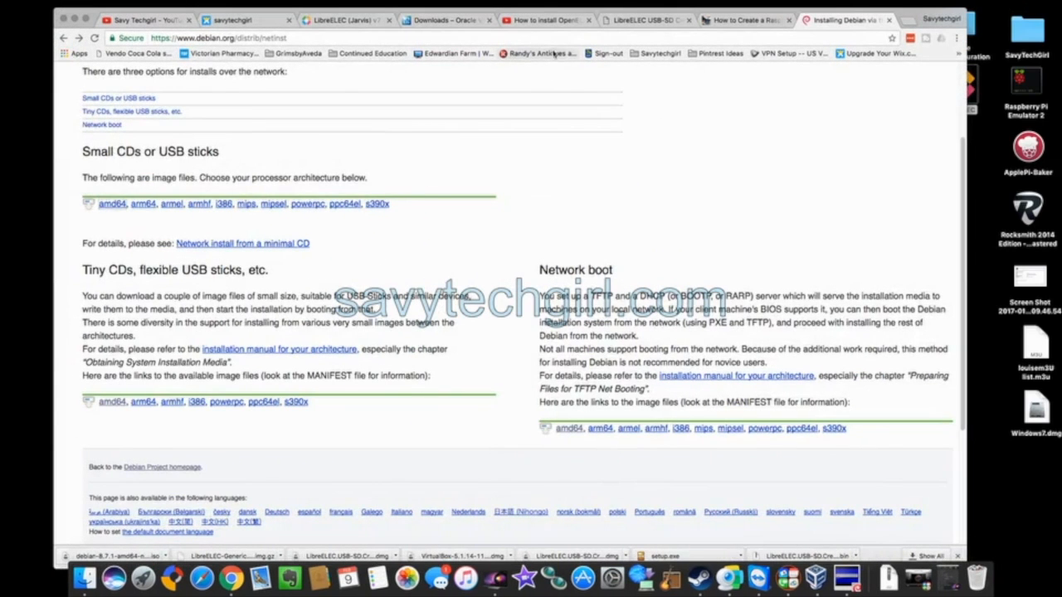
{"action": "left_click", "coordinate": [590, 20]}
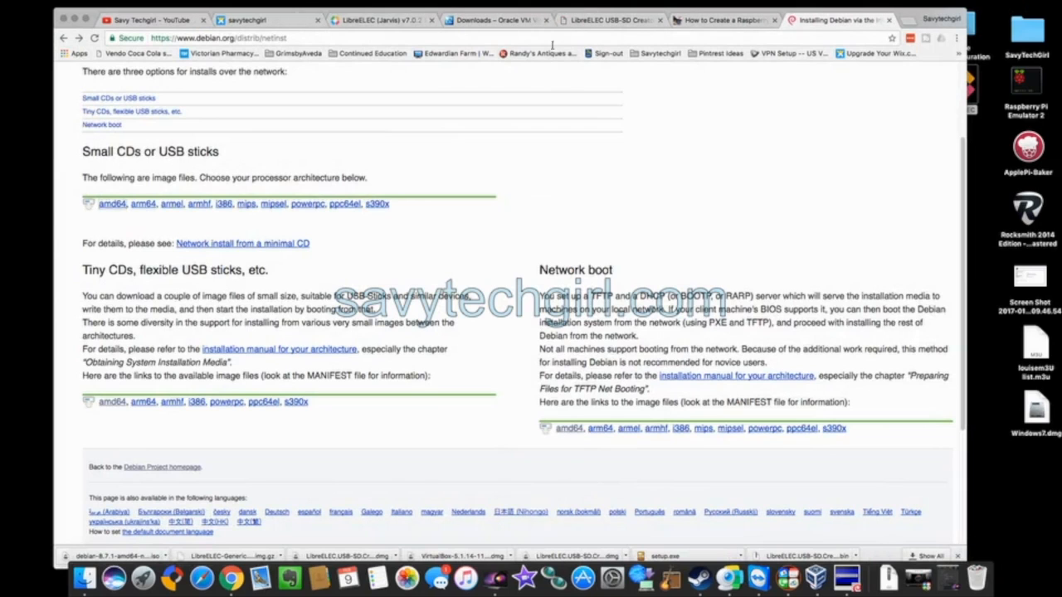
{"action": "left_click", "coordinate": [241, 20]}
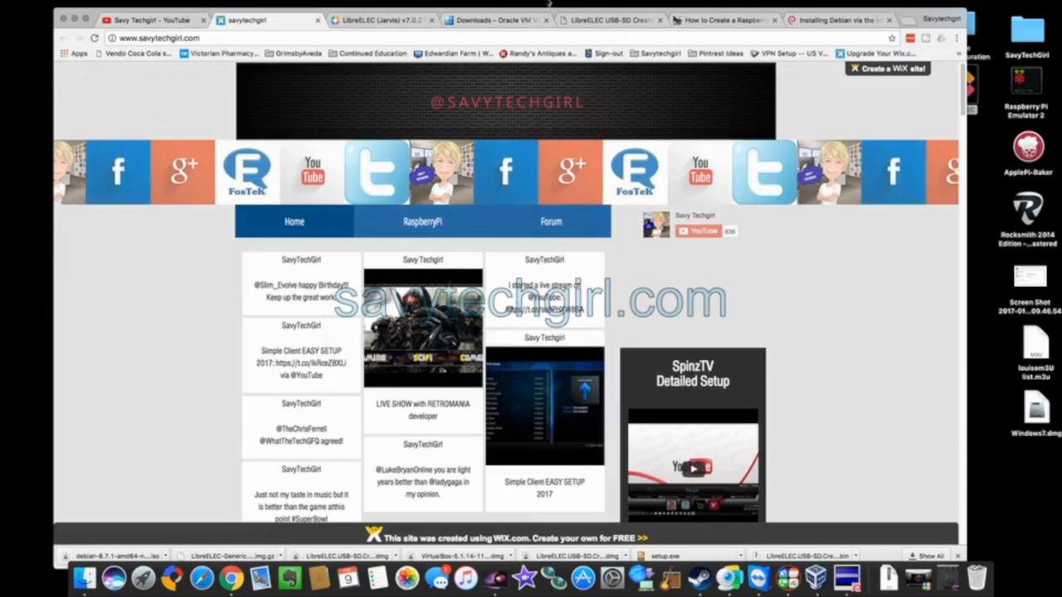
{"action": "left_click", "coordinate": [76, 18]}
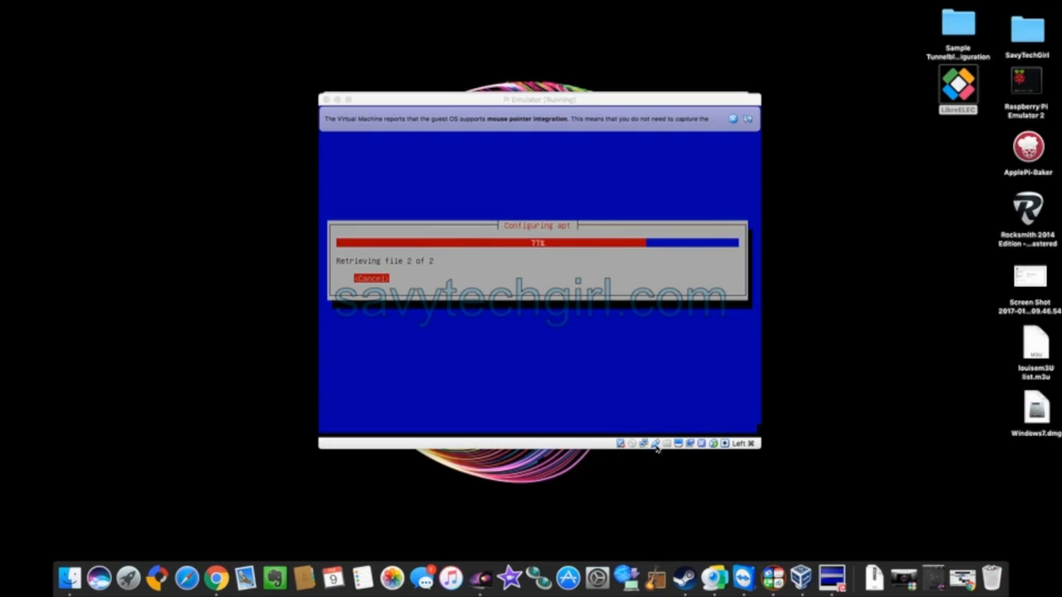
Activate the VM window and dismiss its USB devices list while the installer finishes apt setup.
{"action": "left_click", "coordinate": [655, 446]}
{"action": "left_click", "coordinate": [655, 445]}
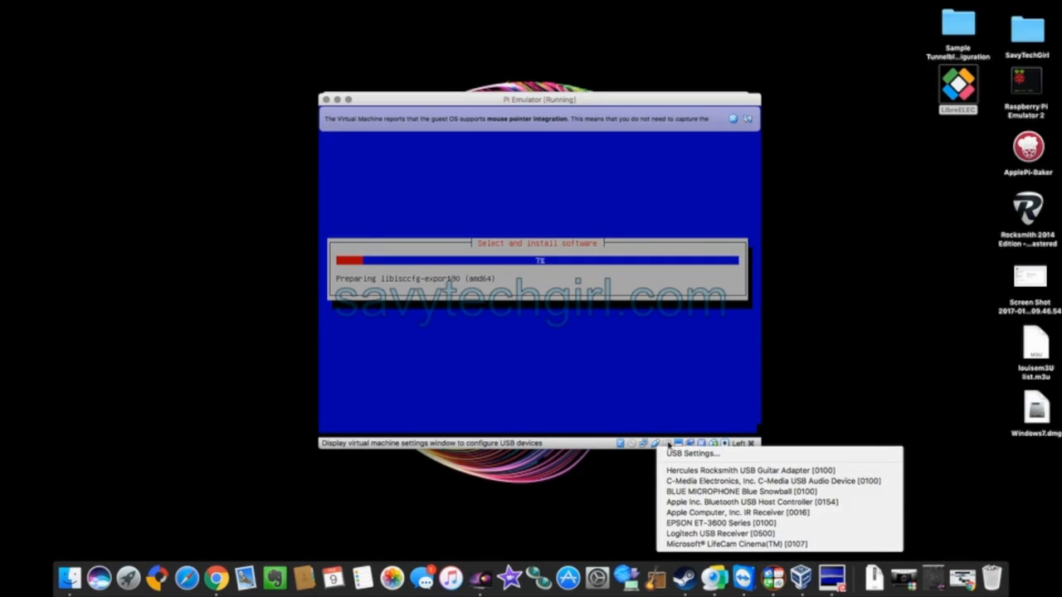
{"action": "left_click", "coordinate": [669, 446]}
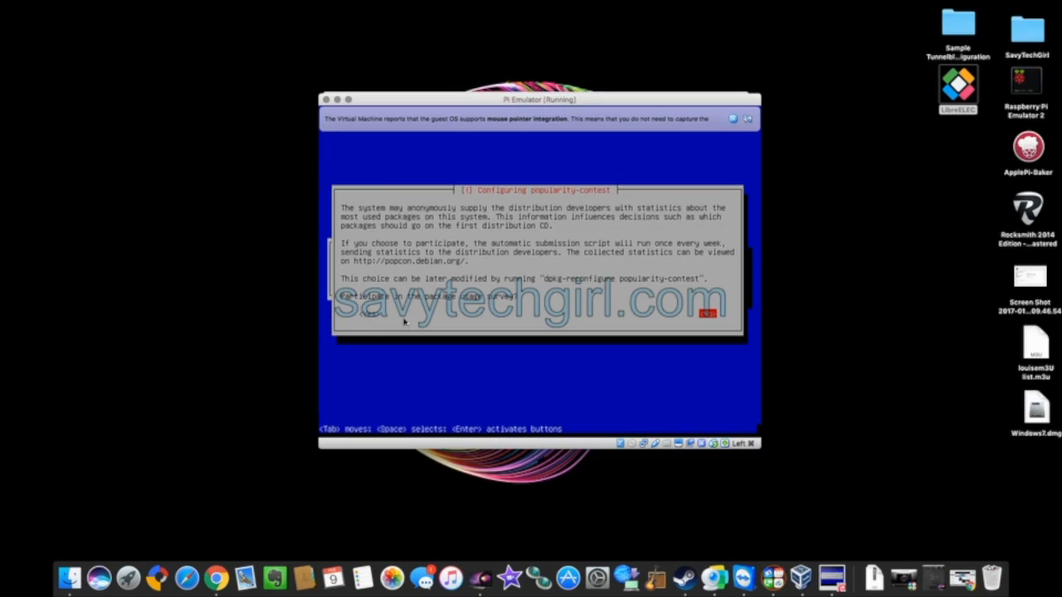
Answer Yes to joining the popularity-contest package usage survey.
{"action": "key", "text": "Tab"}
{"action": "key", "text": "Return"}
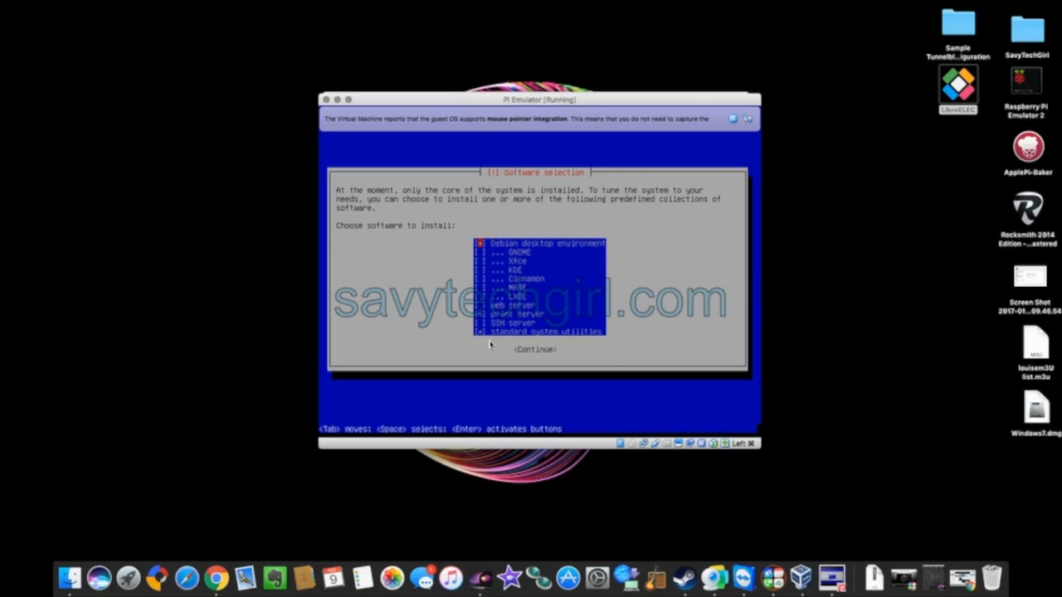
Continue with the default software selection, including Debian desktop environment and standard system utilities.
{"action": "key", "text": "Return"}
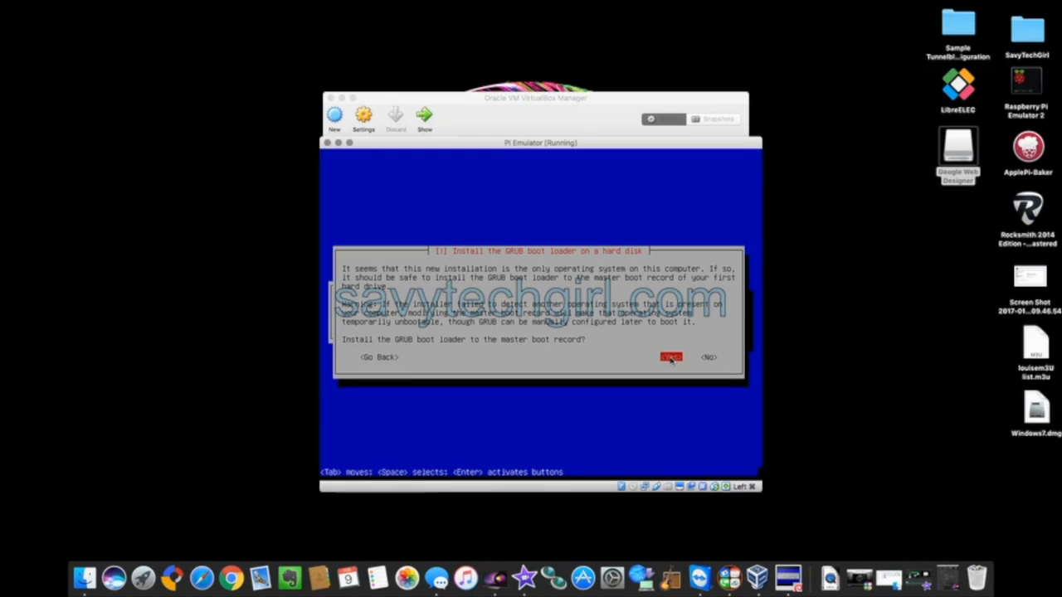
Install GRUB to the master boot record, choosing to enter the boot device manually.
{"action": "key", "text": "Return"}
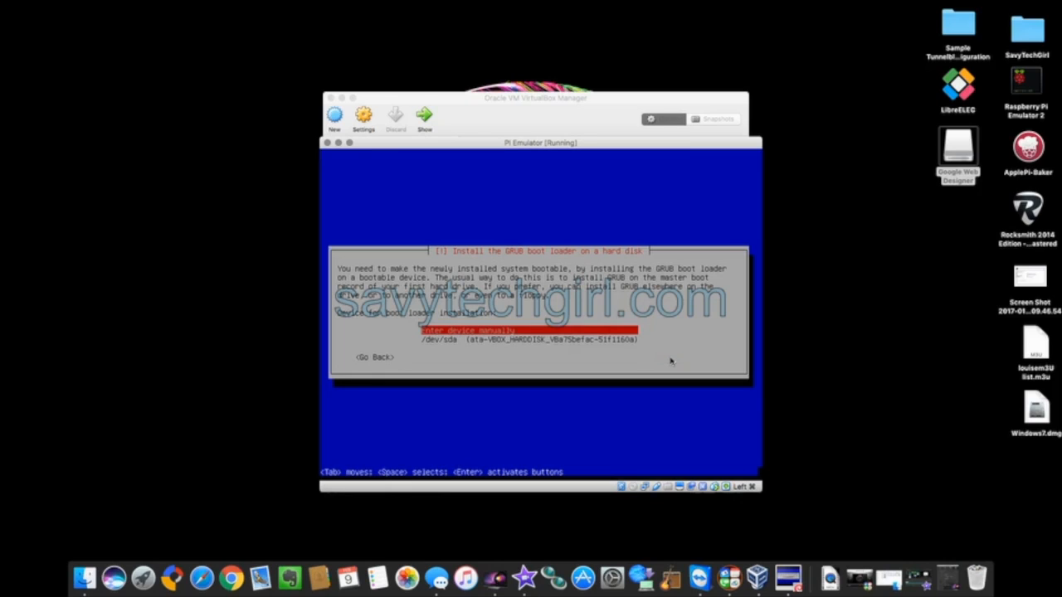
{"action": "key", "text": "Return"}
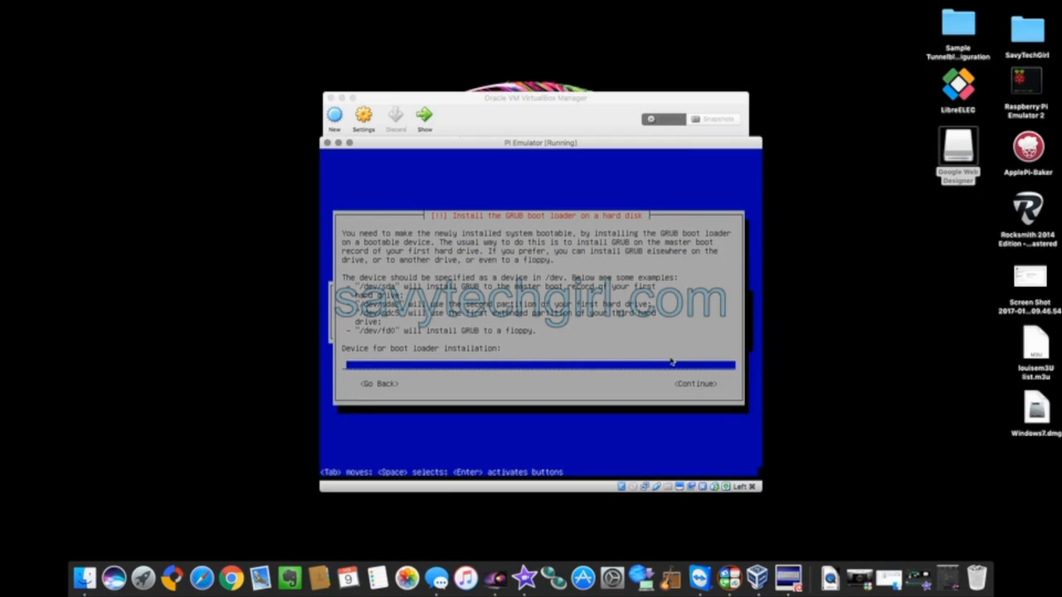
{"action": "key", "text": "Return"}
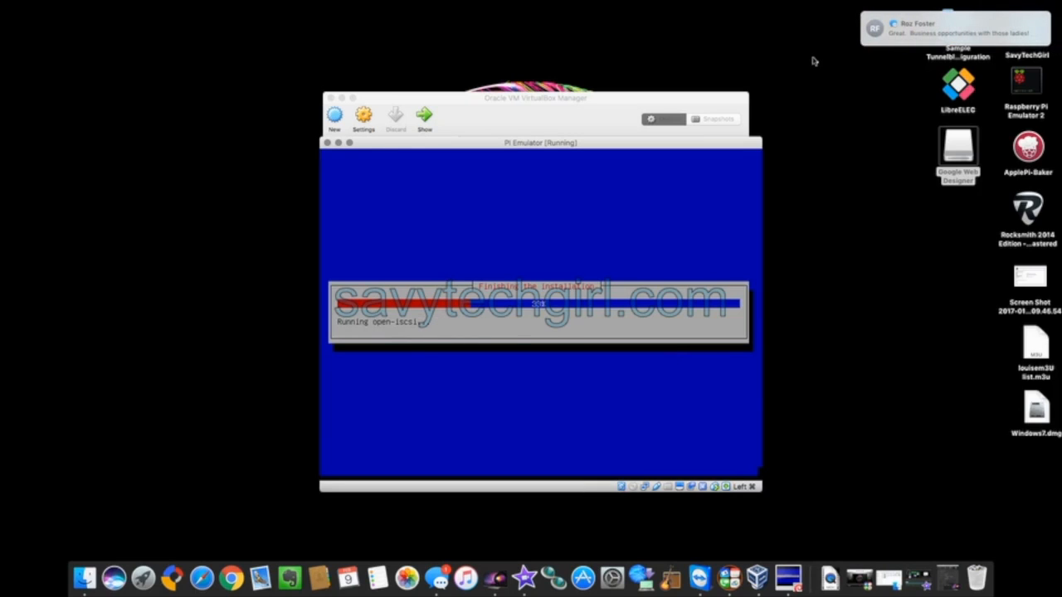
Wait for the installer to ask again about installing GRUB to the master boot record.
{"action": "mouse_move", "coordinate": [694, 3]}
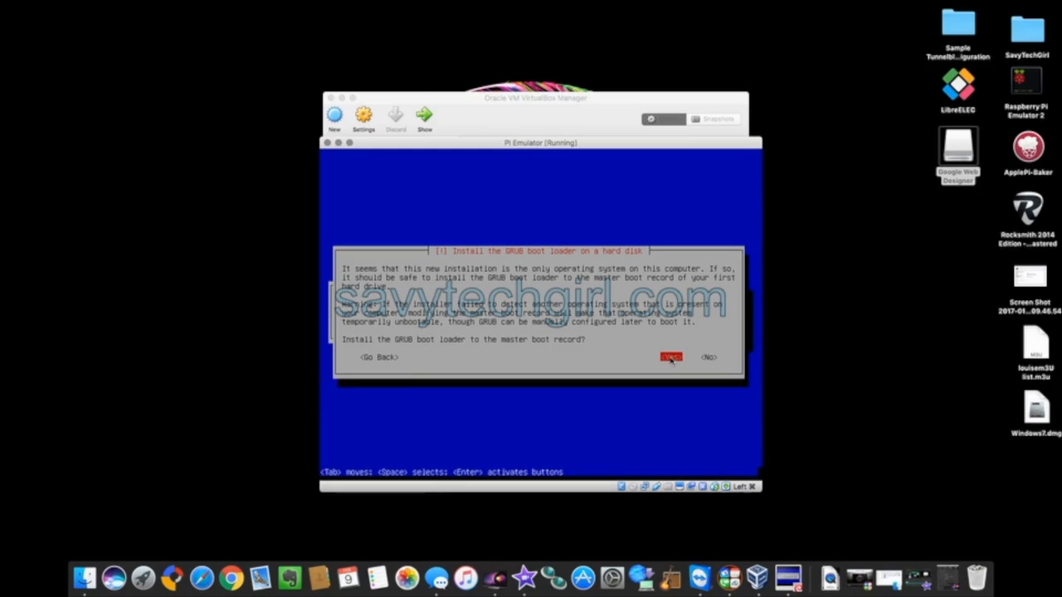
Confirm installing GRUB to the master boot record, choosing to enter the boot device manually.
{"action": "key", "text": "Return"}
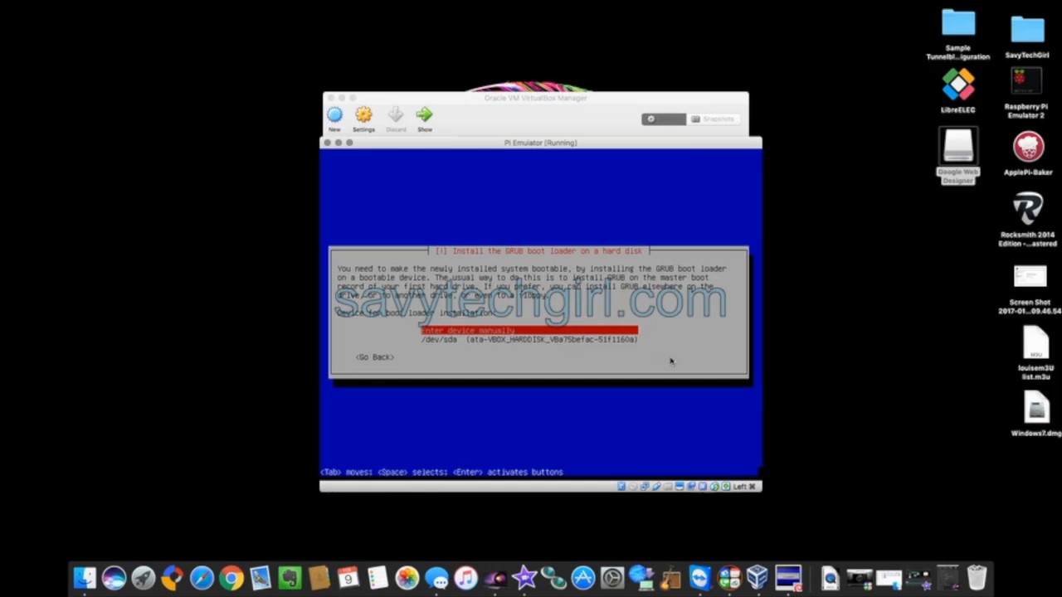
{"action": "key", "text": "Return"}
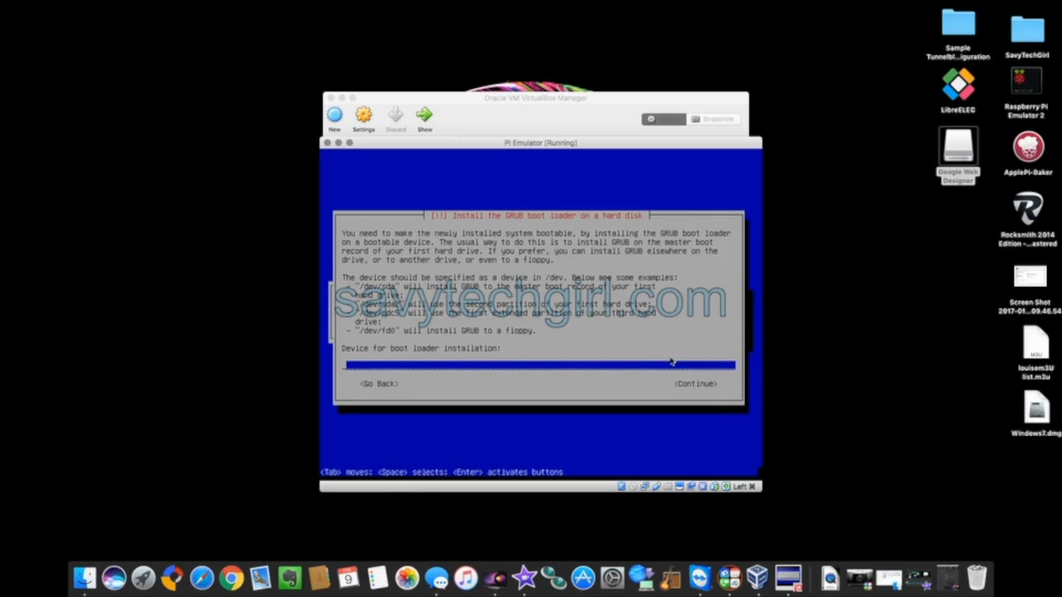
{"action": "key", "text": "Return"}
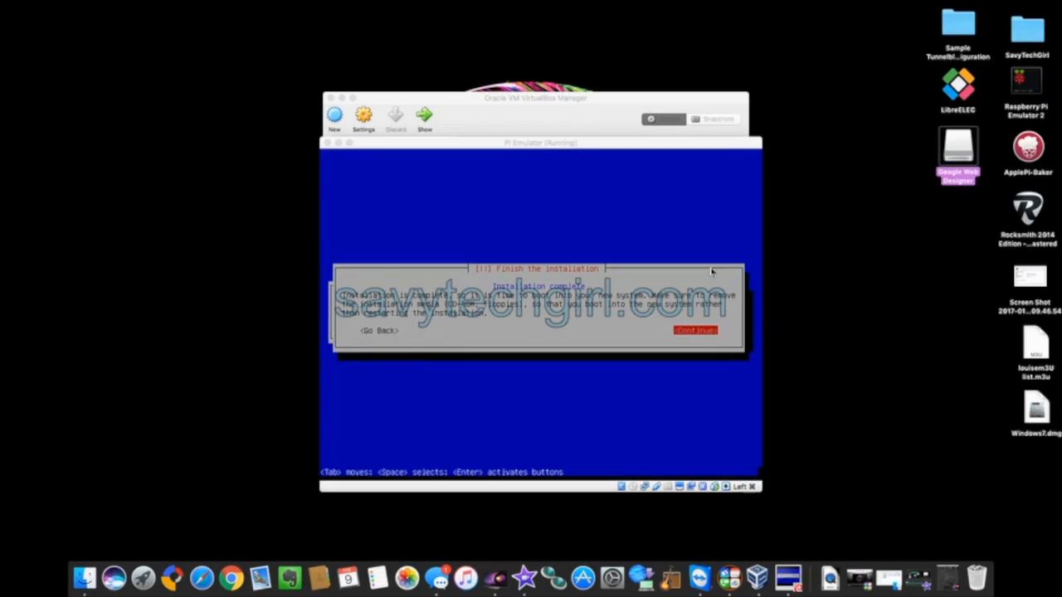
Finish the Debian installation so the PI Emulator VM reboots.
{"action": "left_click", "coordinate": [695, 332]}
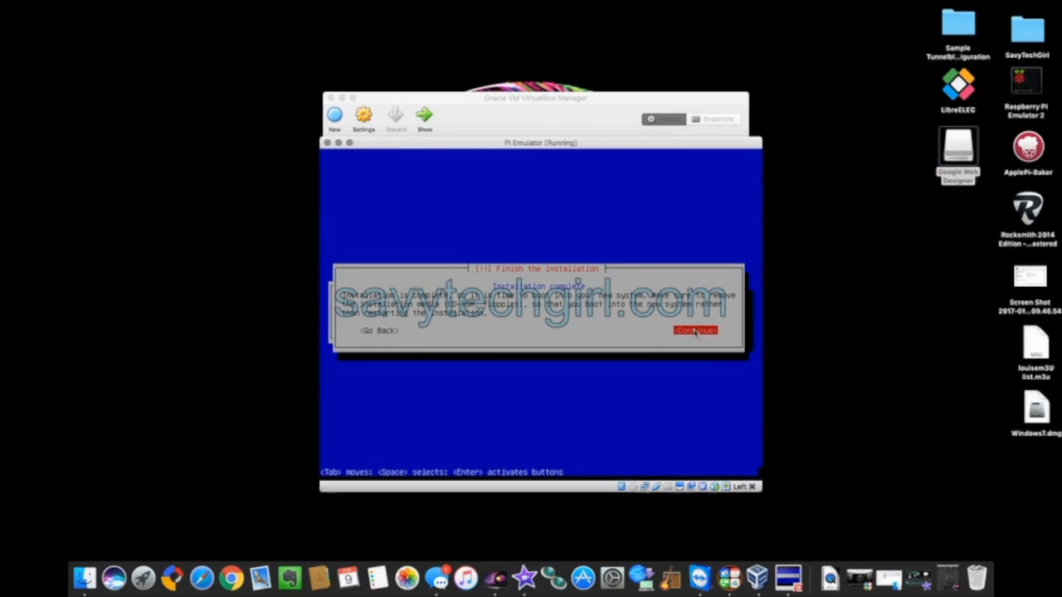
{"action": "key", "text": "Return"}
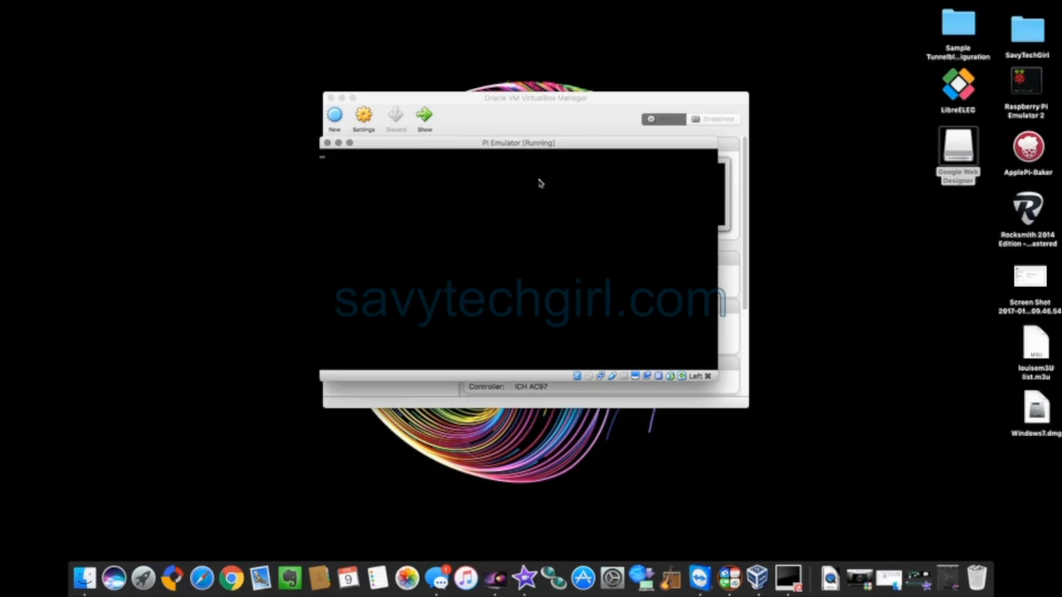
Move the PI Emulator window aside to view the Manager, then back over it.
{"action": "left_click_drag", "start_coordinate": [516, 143], "coordinate": [748, 347]}
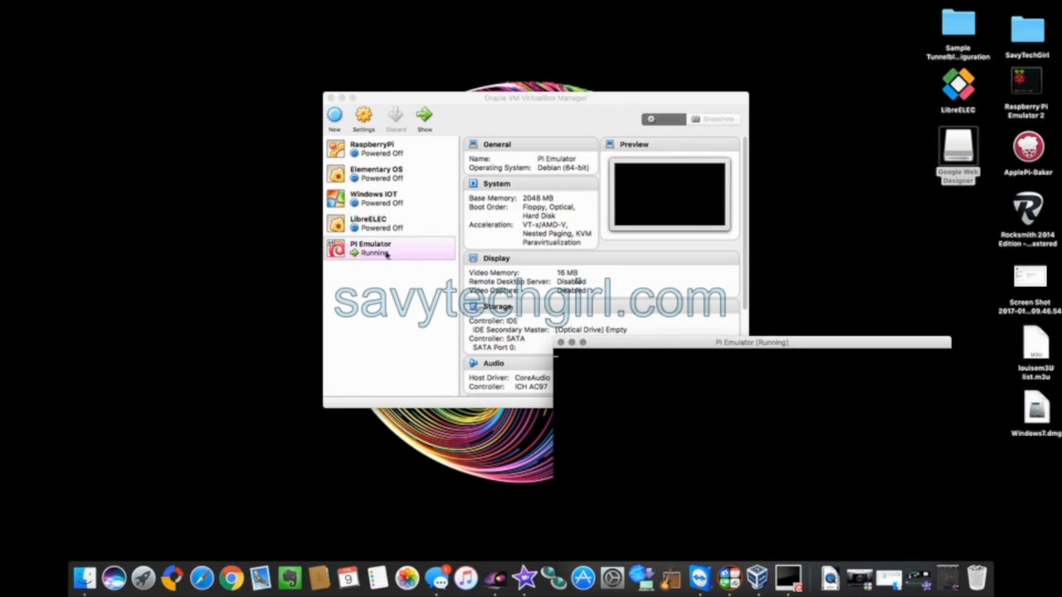
{"action": "left_click_drag", "start_coordinate": [683, 342], "coordinate": [474, 140]}
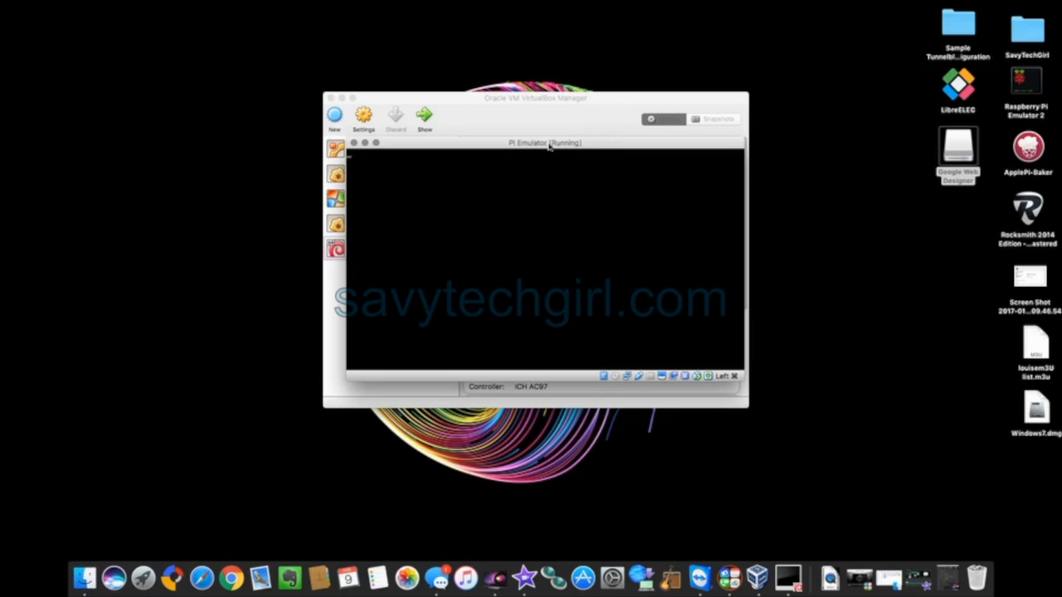
Shift the PI Emulator window so the Manager's VM list shows alongside it.
{"action": "left_click_drag", "start_coordinate": [540, 146], "coordinate": [527, 151]}
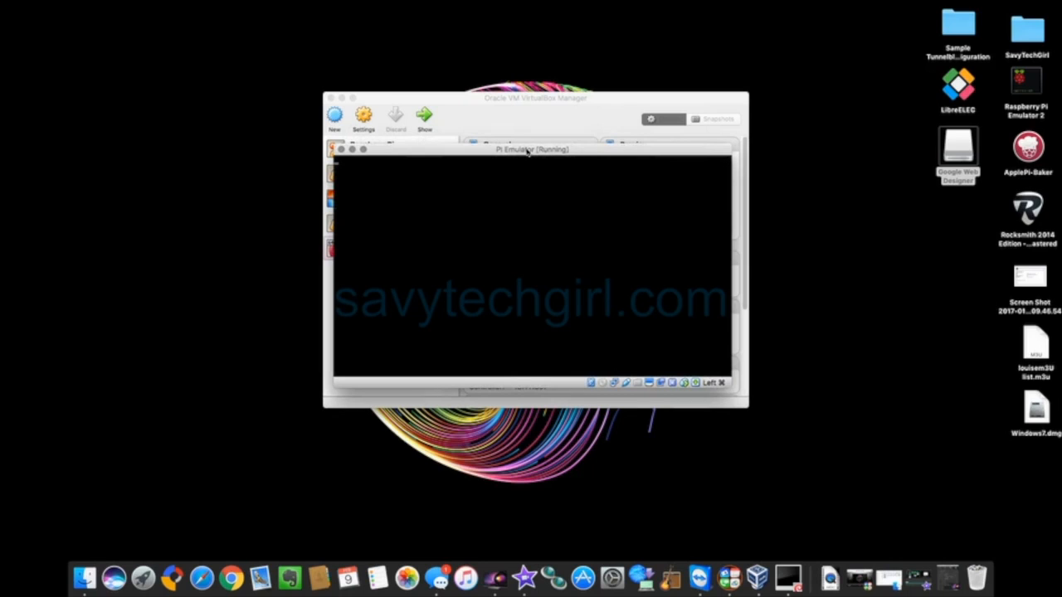
{"action": "mouse_move", "coordinate": [527, 151]}
{"action": "left_mouse_down"}
{"action": "mouse_move", "coordinate": [539, 191]}
{"action": "mouse_move", "coordinate": [605, 167]}
{"action": "mouse_move", "coordinate": [577, 149]}
{"action": "mouse_move", "coordinate": [540, 149]}
{"action": "left_mouse_up"}
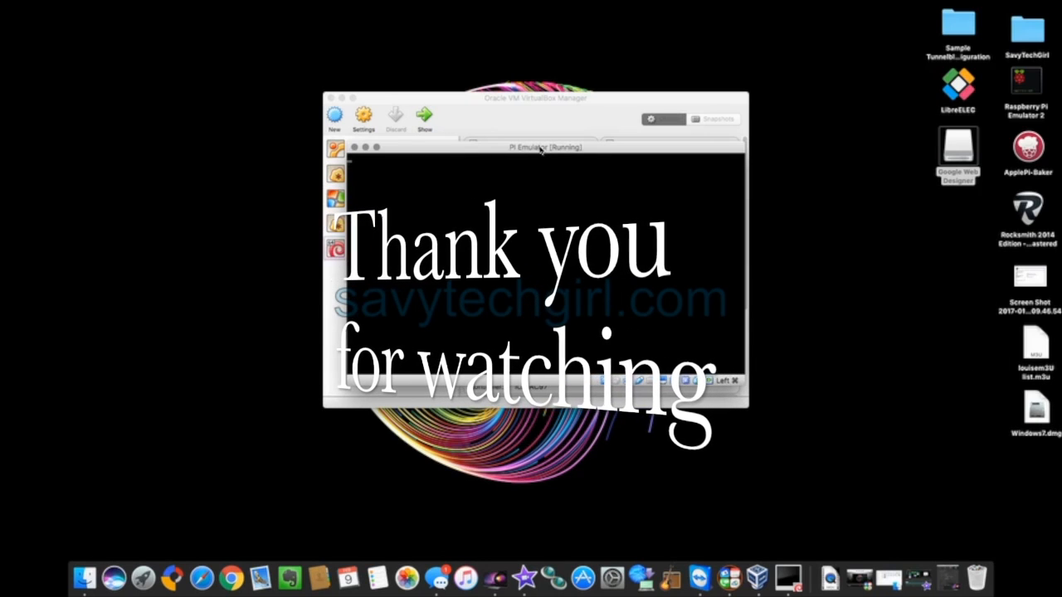
{"action": "left_click_drag", "start_coordinate": [541, 149], "coordinate": [631, 144]}
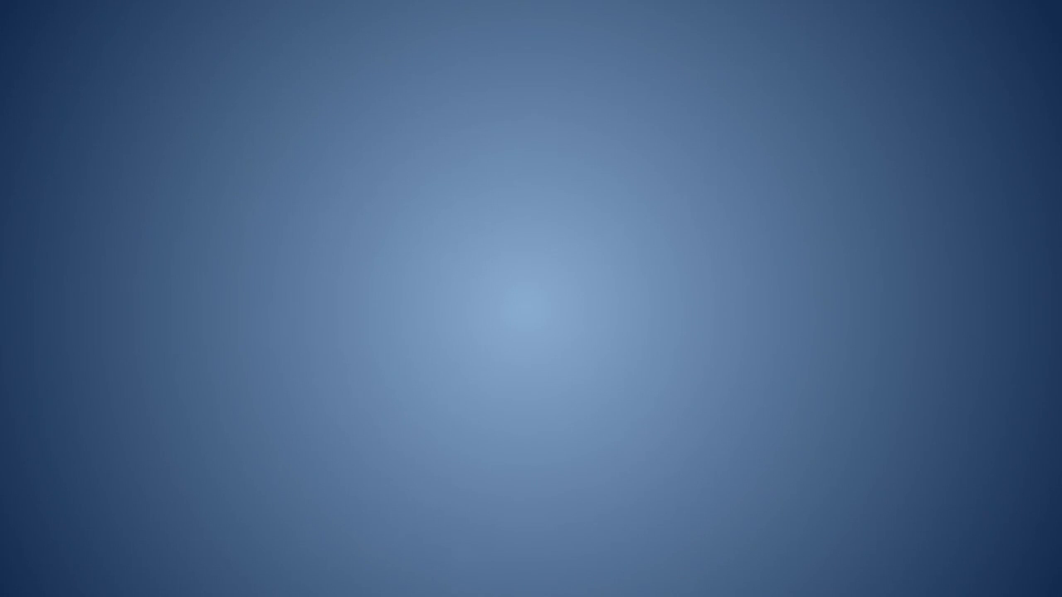